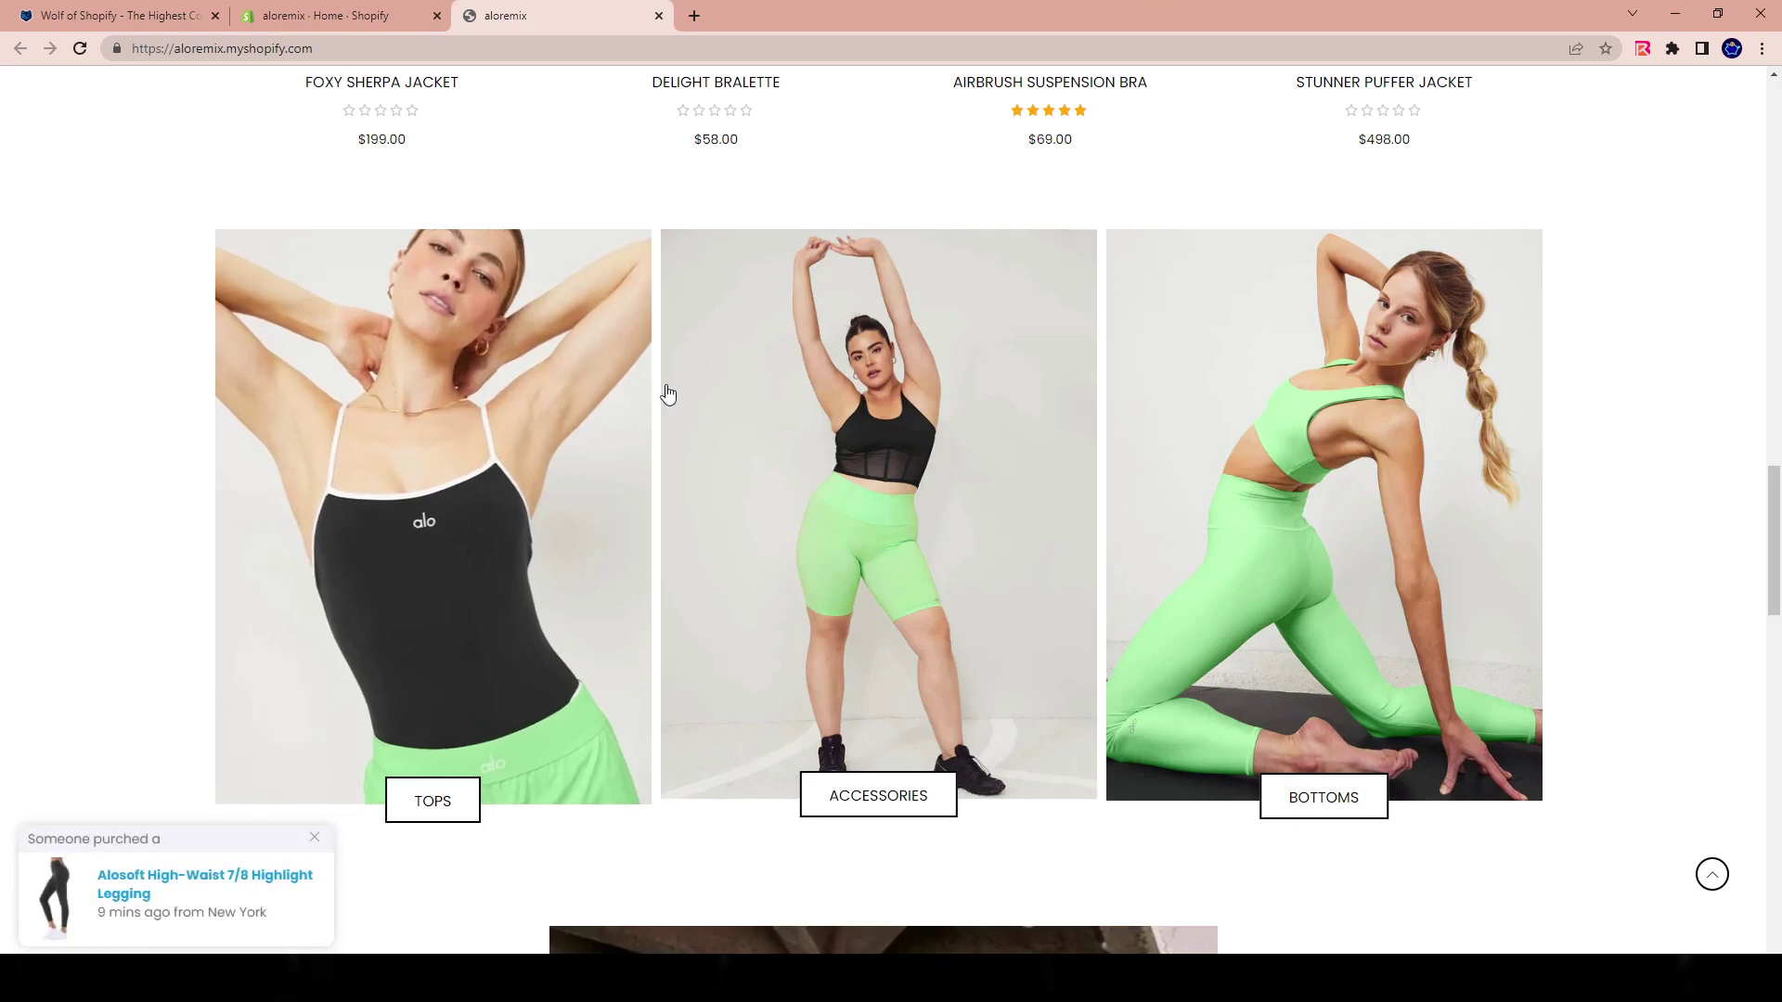
# Scroll the storefront to view the Tops, Accessories and Bottoms collection tiles
pyautogui.scroll(-3, 1119, 409)
pyautogui.scroll(3, 1384, 468)
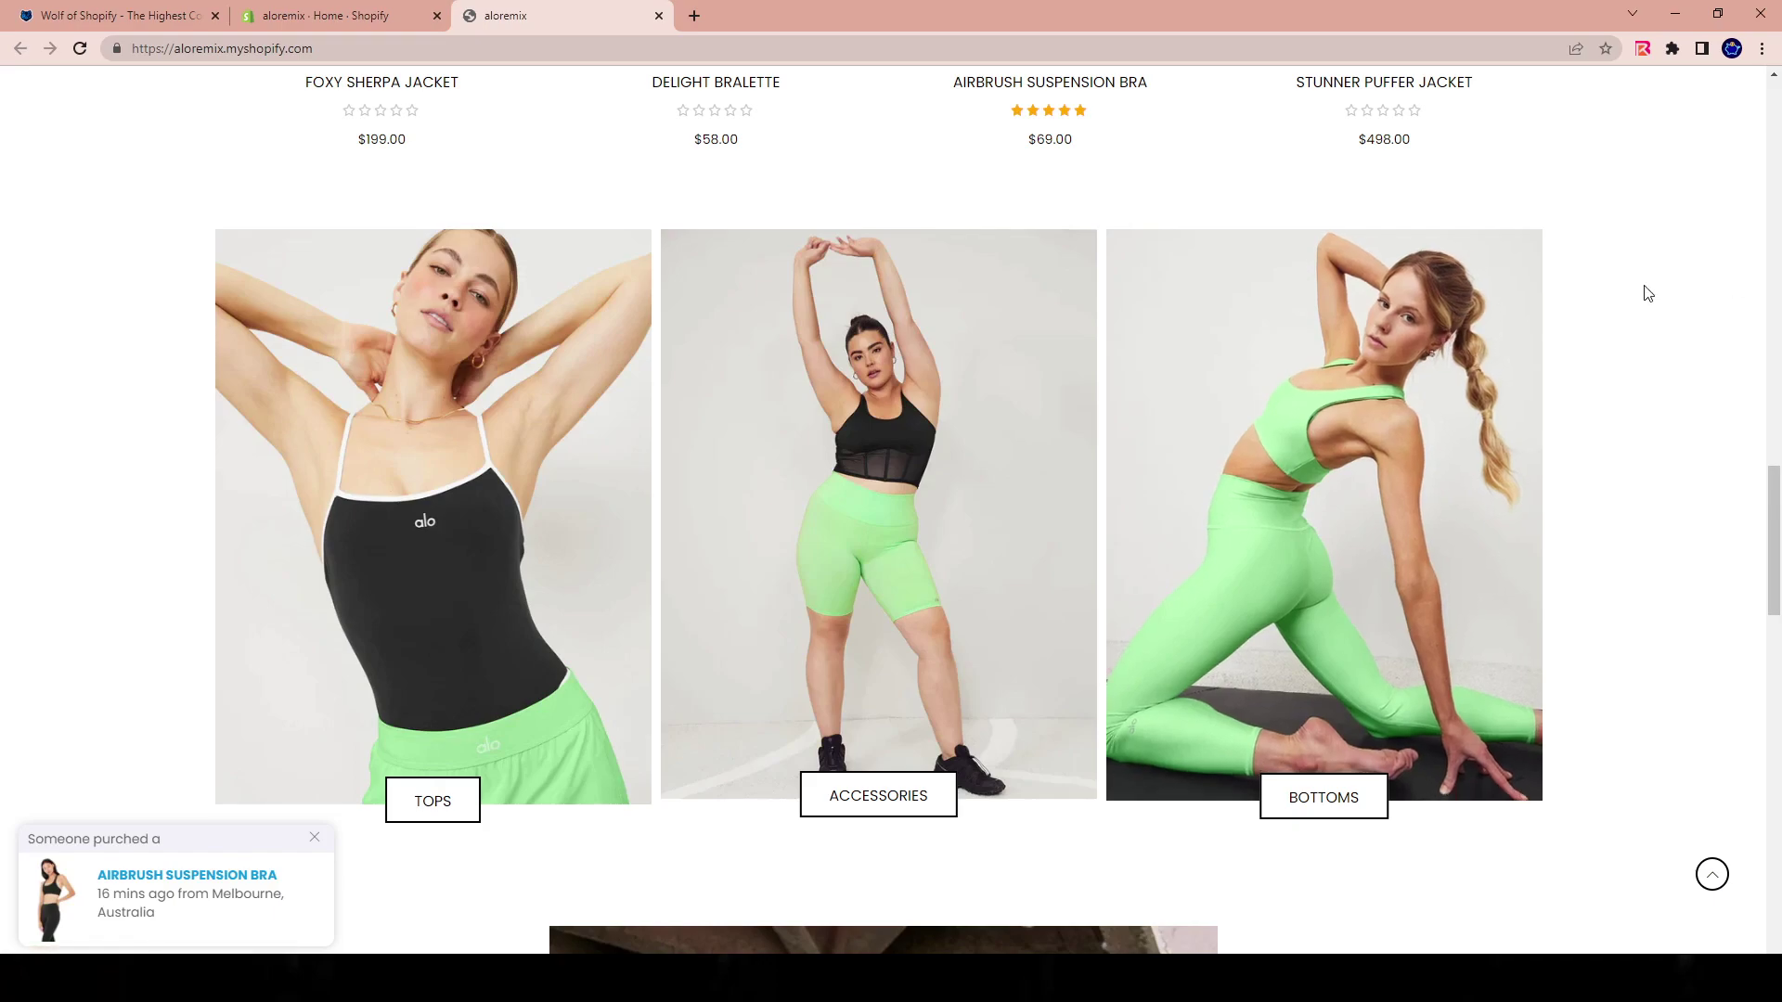
# From the admin's Online Store > Themes page, customize the current New 3.0 wolf theme
pyautogui.click(334, 17)
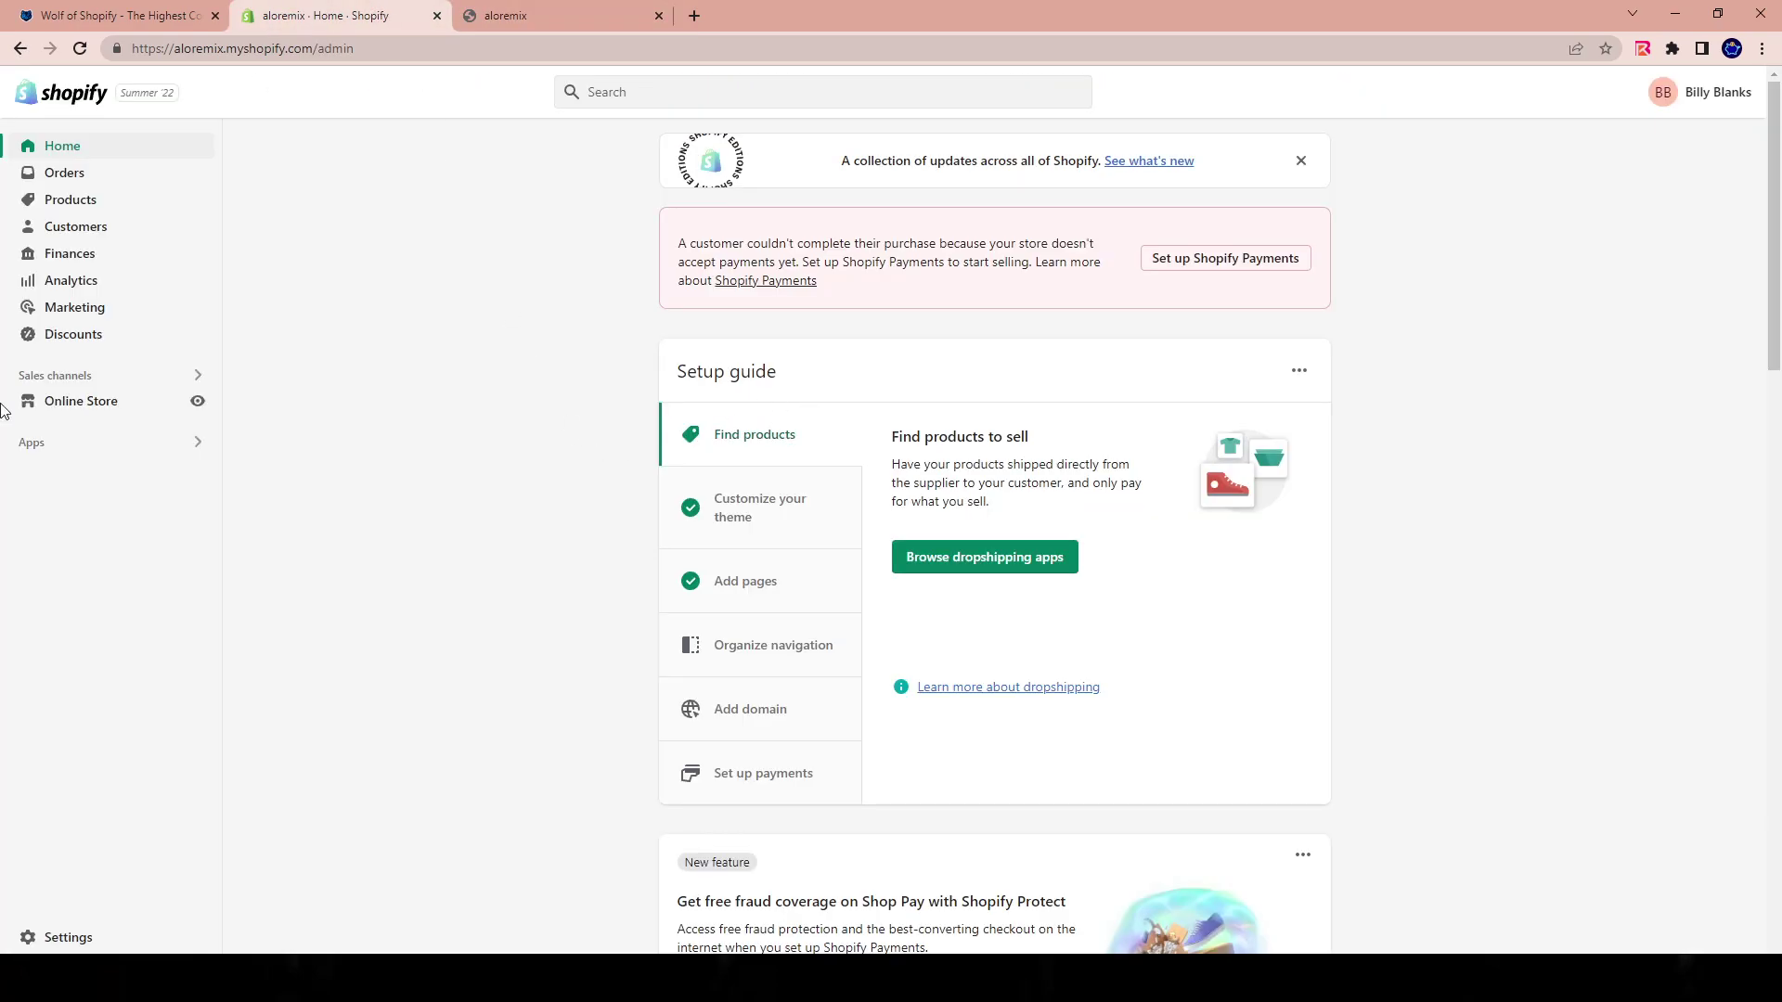
pyautogui.click(127, 409)
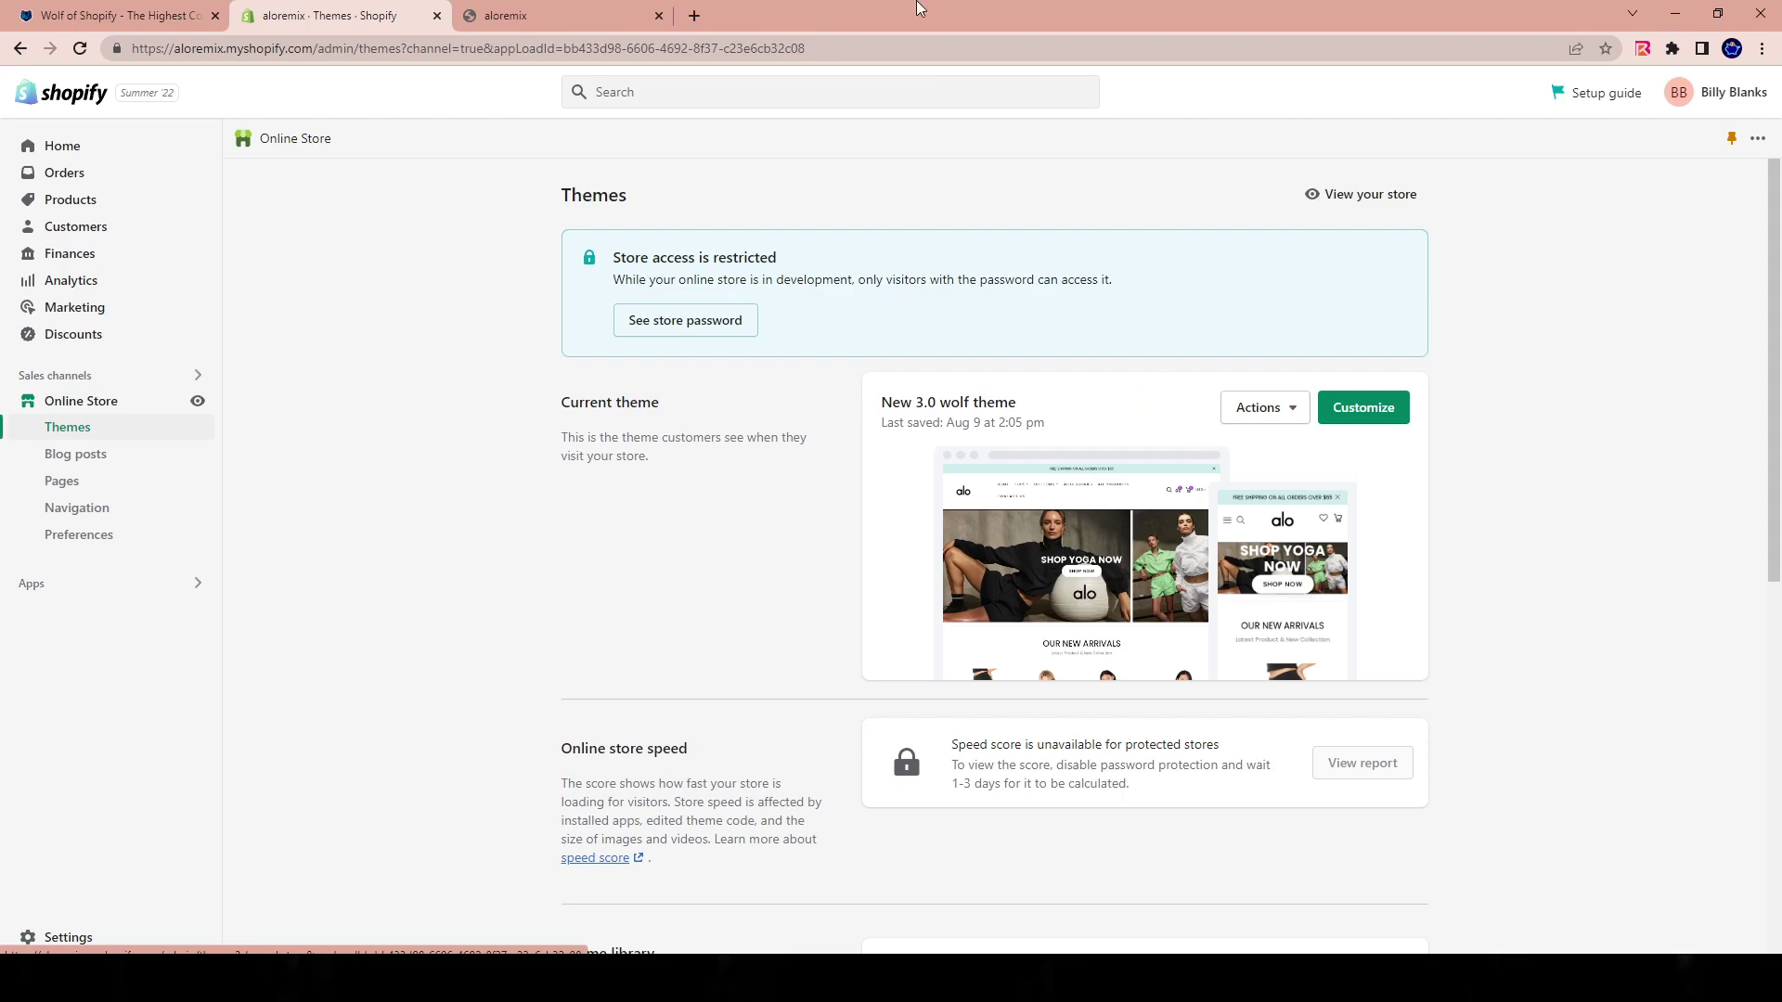
pyautogui.scroll(-2, 1121, 537)
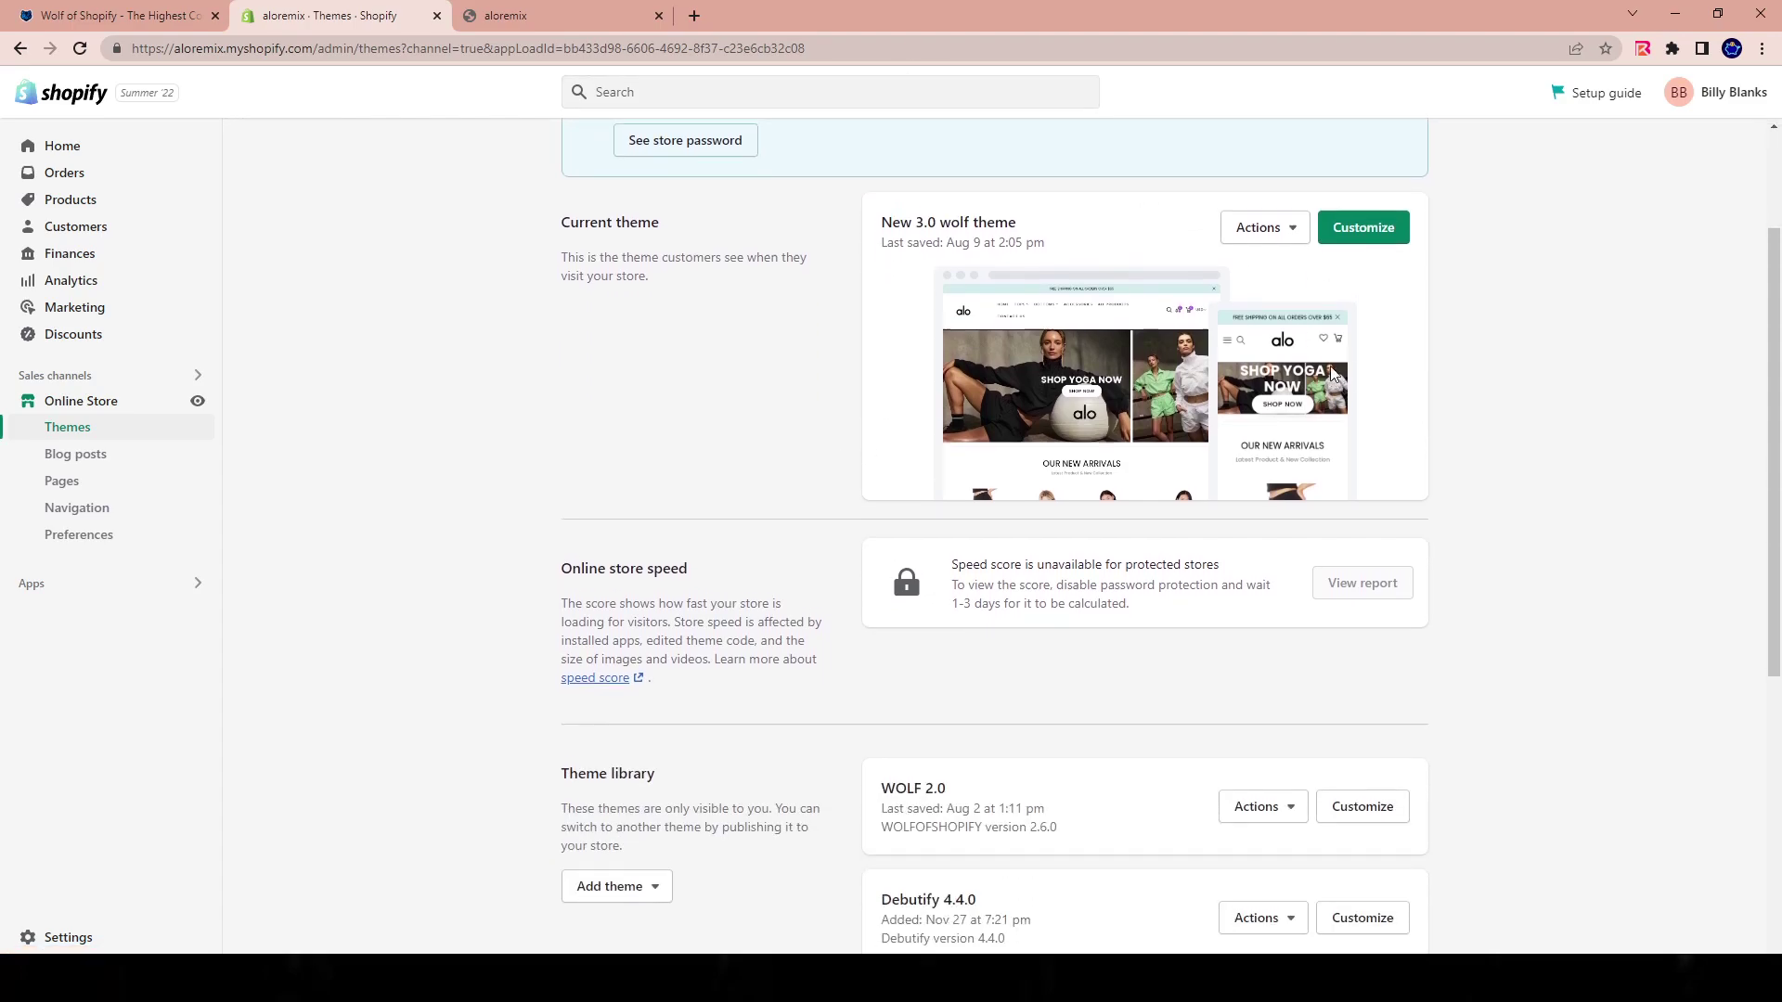
pyautogui.scroll(2, 1149, 450)
pyautogui.click(1373, 428)
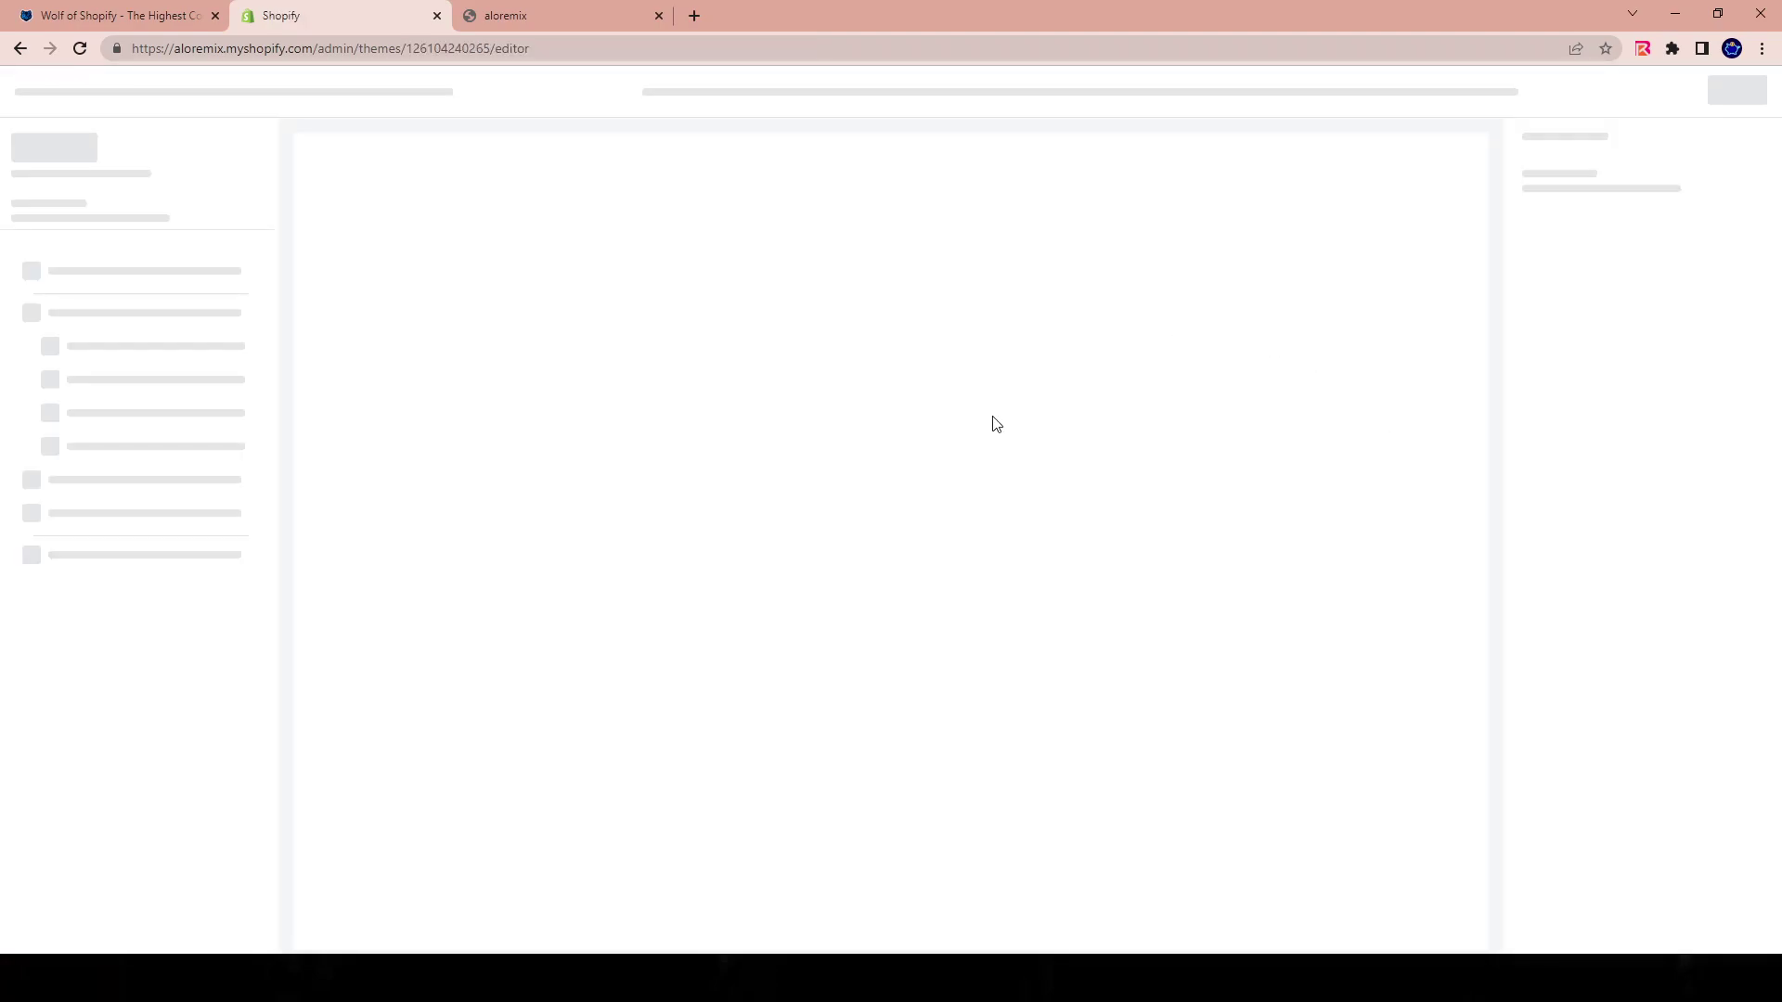
# Open the Wolf of Shopify theme product page and highlight its package heading
pyautogui.click(29, 20)
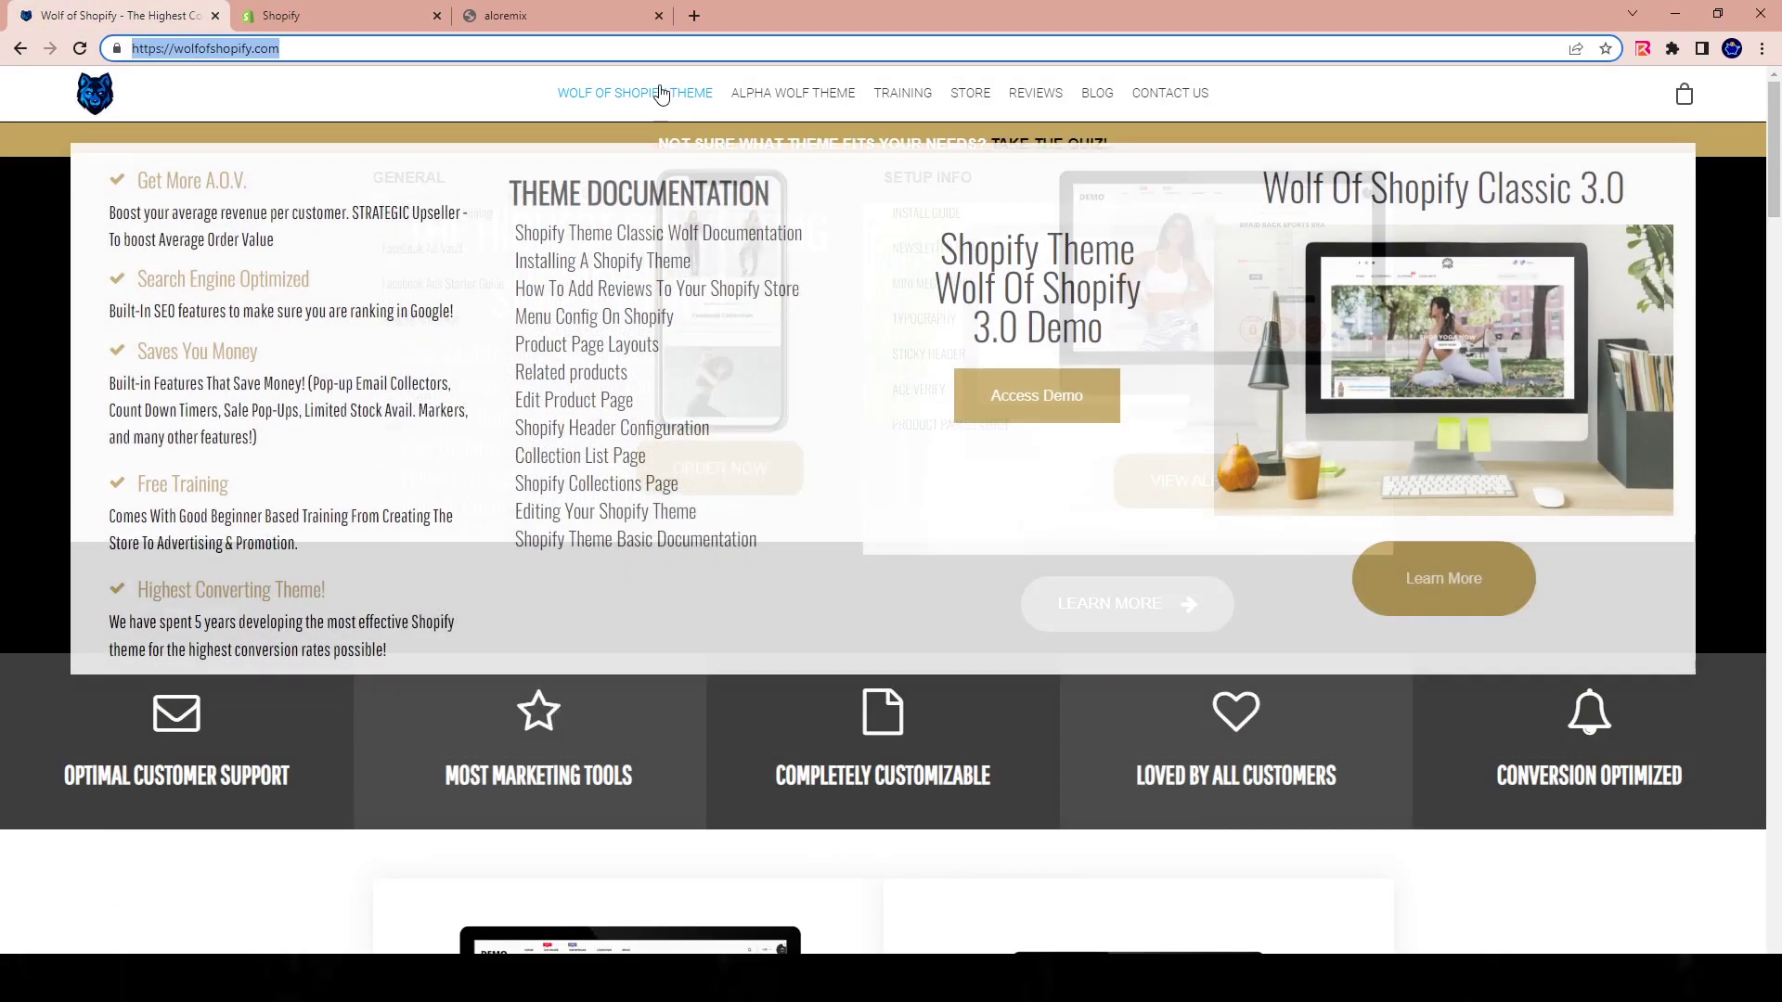
pyautogui.click(663, 91)
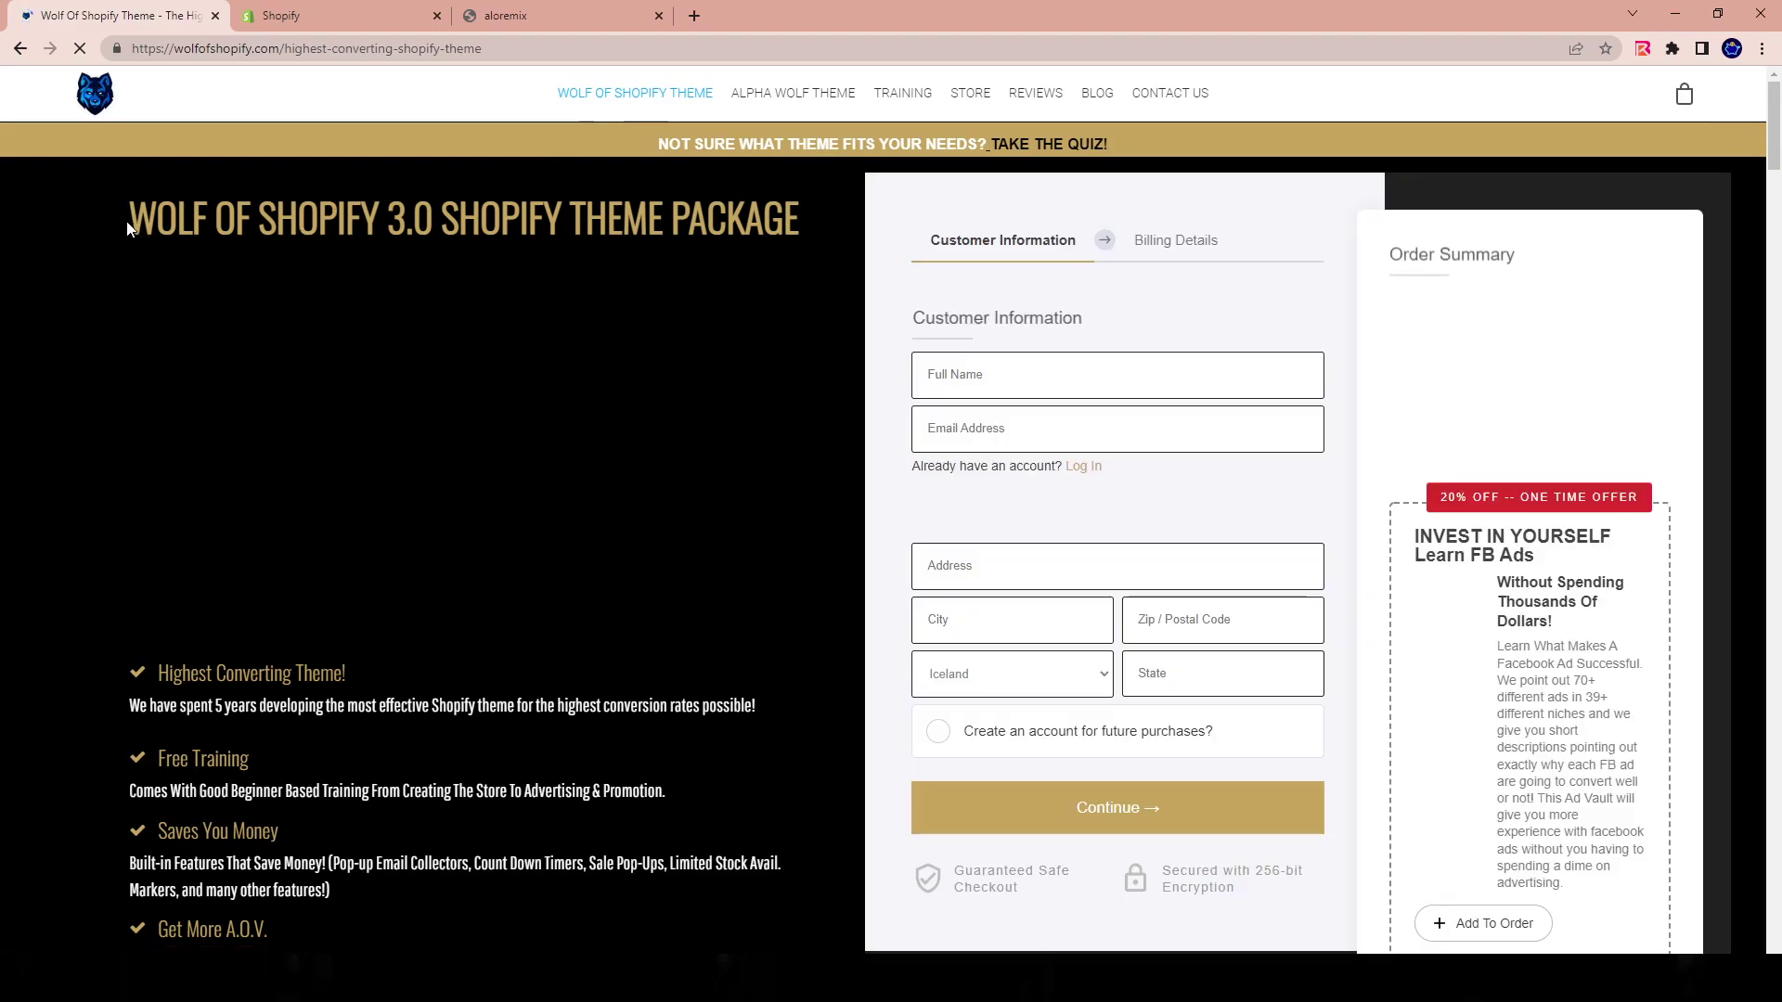
pyautogui.moveTo(126, 221); pyautogui.dragTo(745, 222)
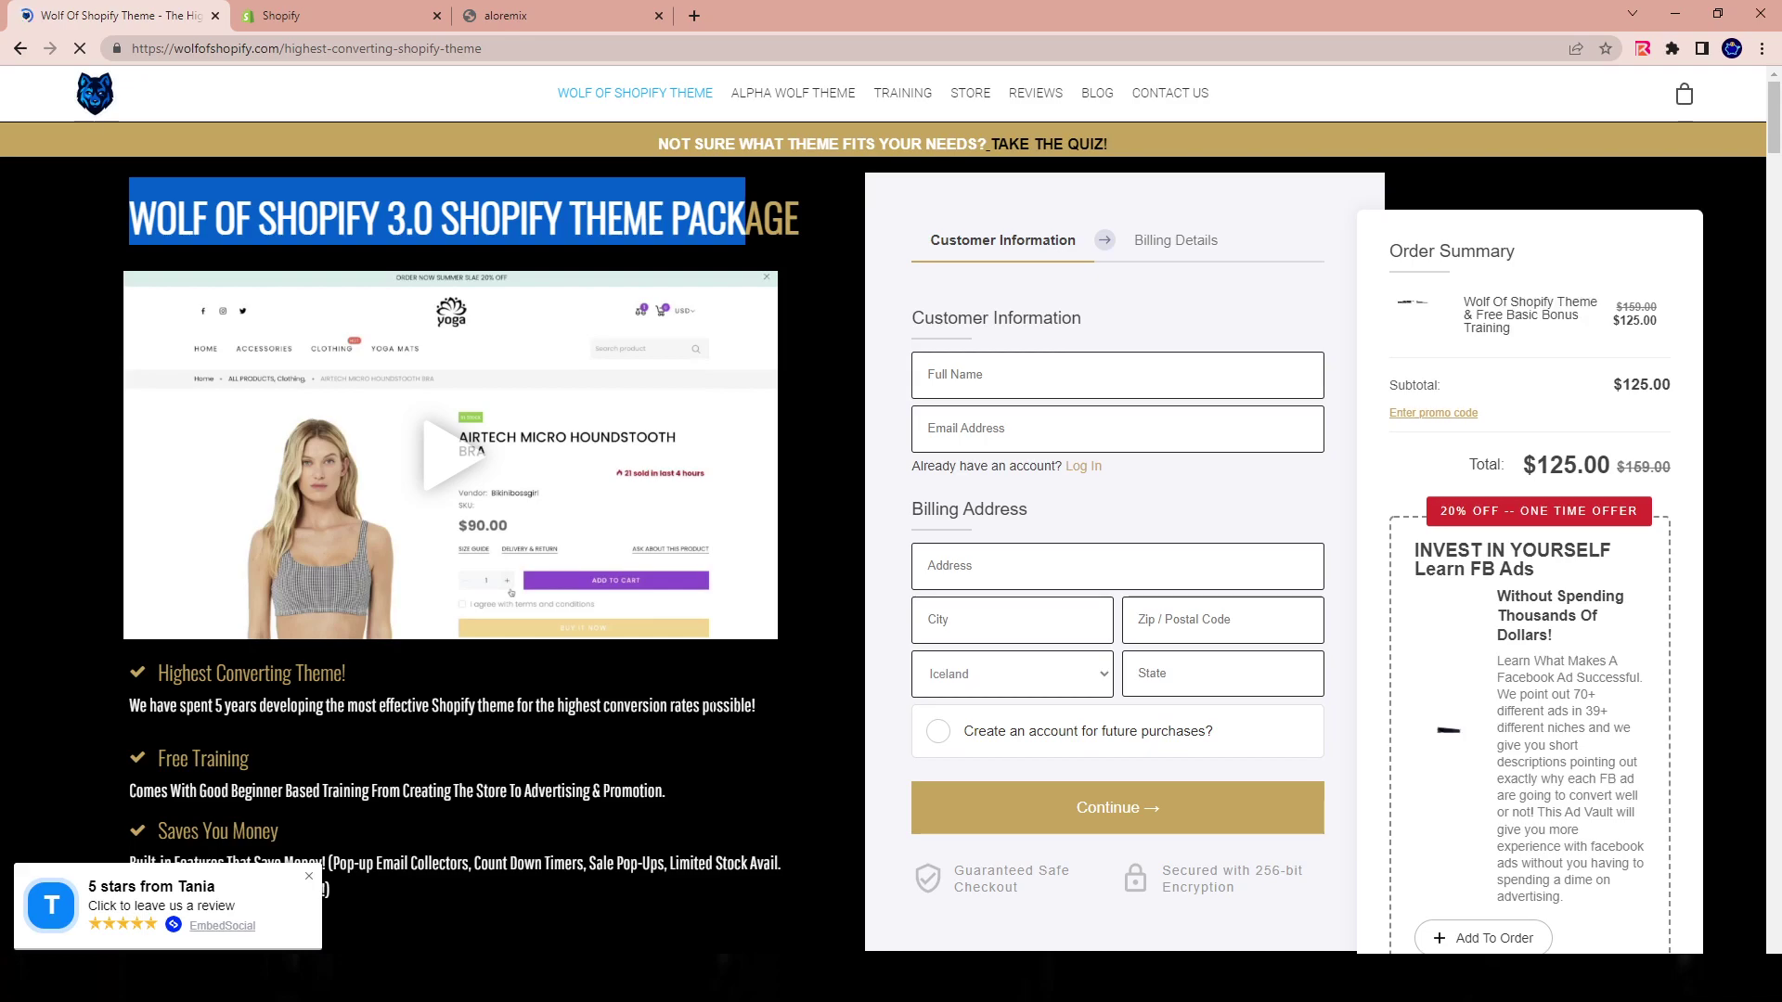
pyautogui.click(438, 715)
# Scroll through the theme package page, then return to the Shopify theme editor
pyautogui.scroll(-3, 660, 655)
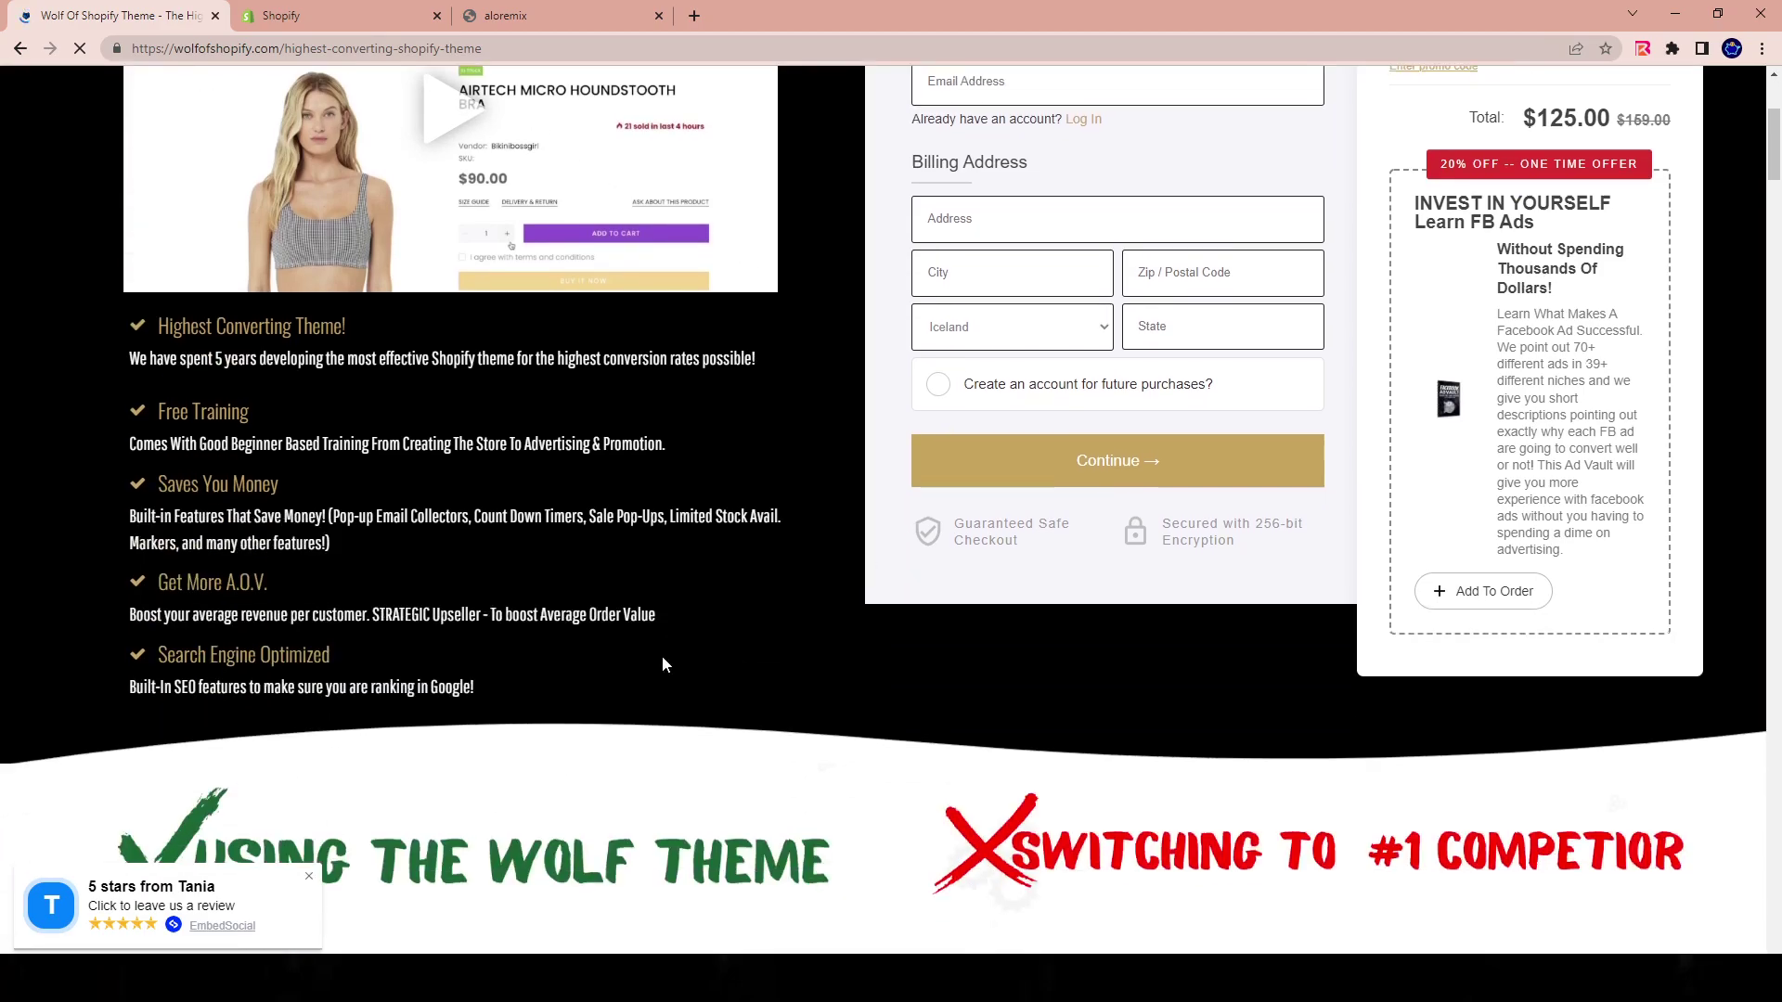
pyautogui.scroll(4, 931, 582)
pyautogui.scroll(-5, 605, 684)
pyautogui.scroll(5, 544, 692)
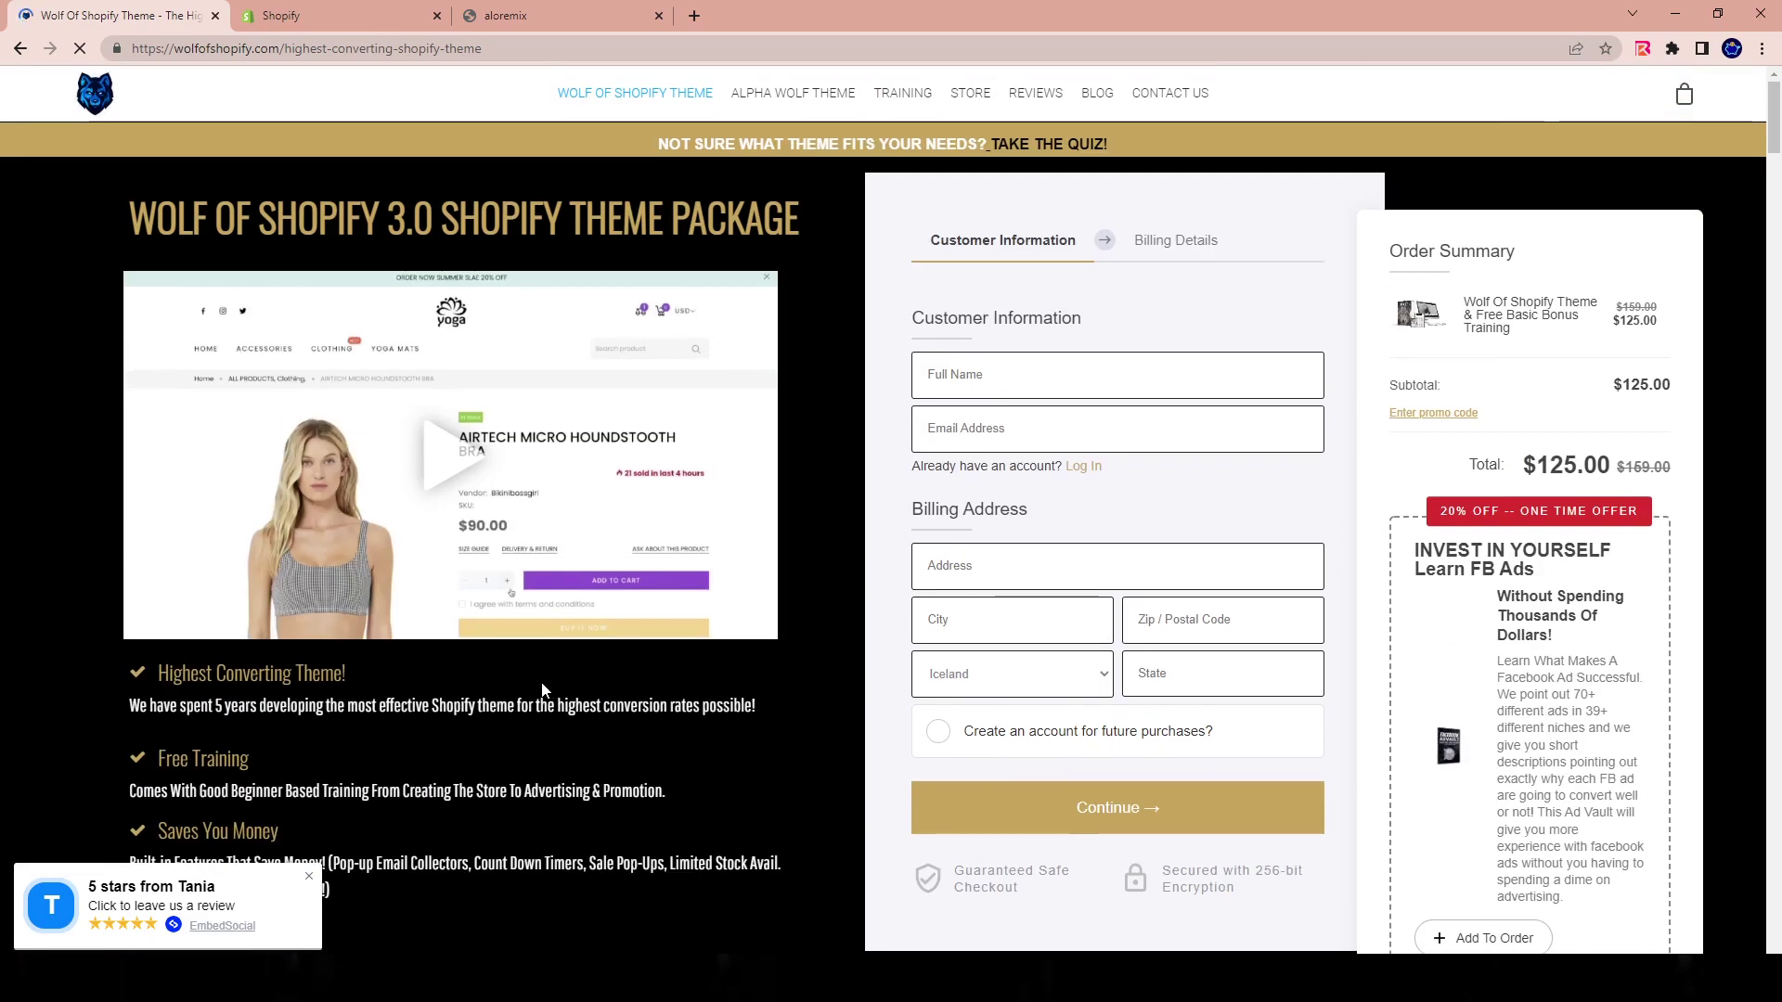
pyautogui.click(297, 16)
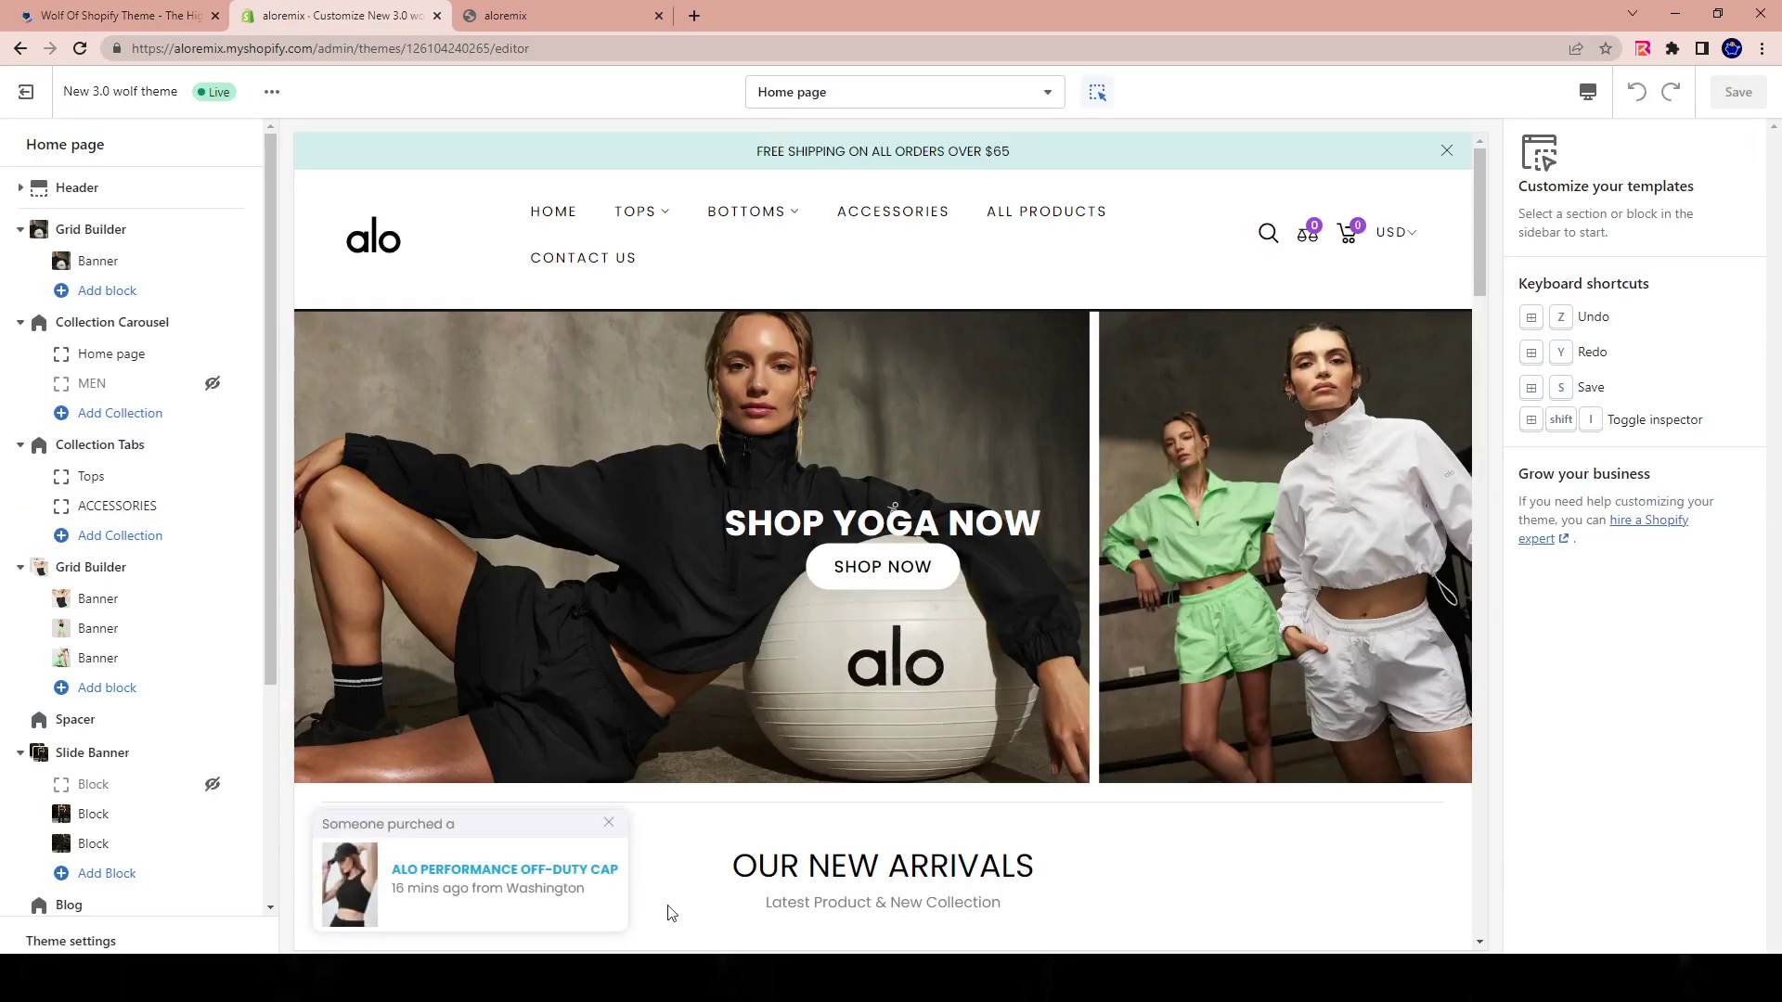
# Scroll the preview to the banner grid and select the second Grid Builder section
pyautogui.scroll(-4, 642, 821)
pyautogui.scroll(-10, 644, 826)
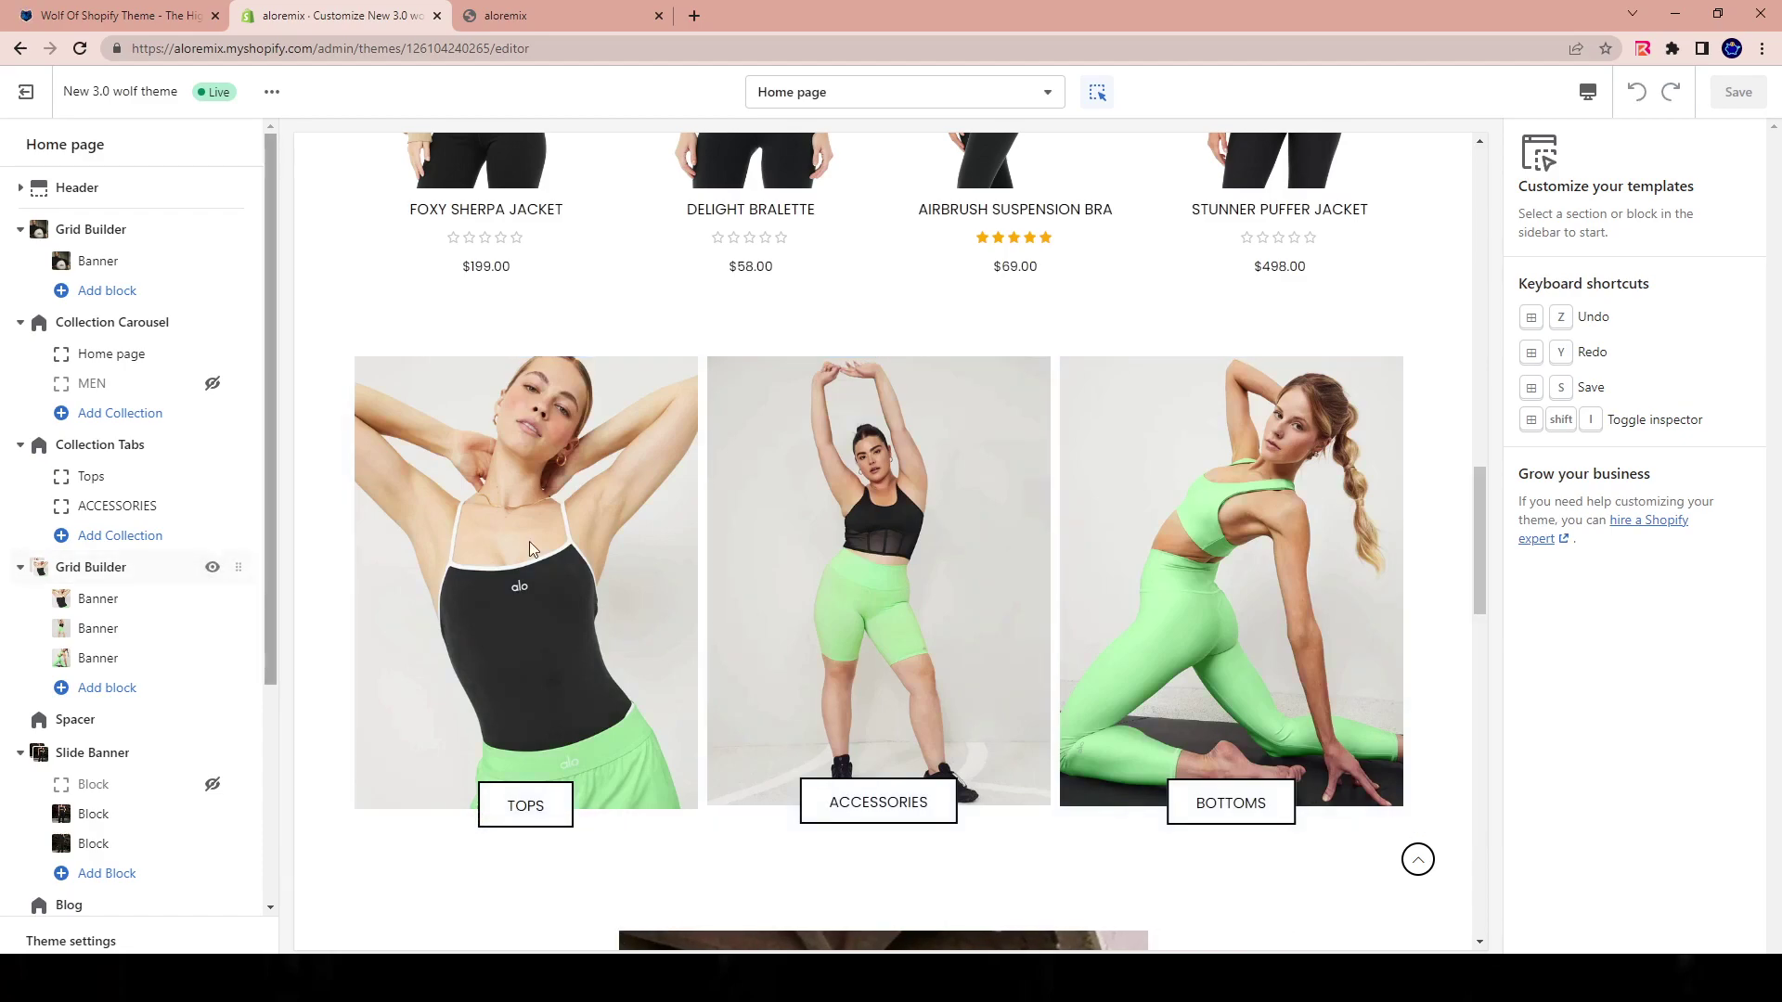
pyautogui.click(72, 566)
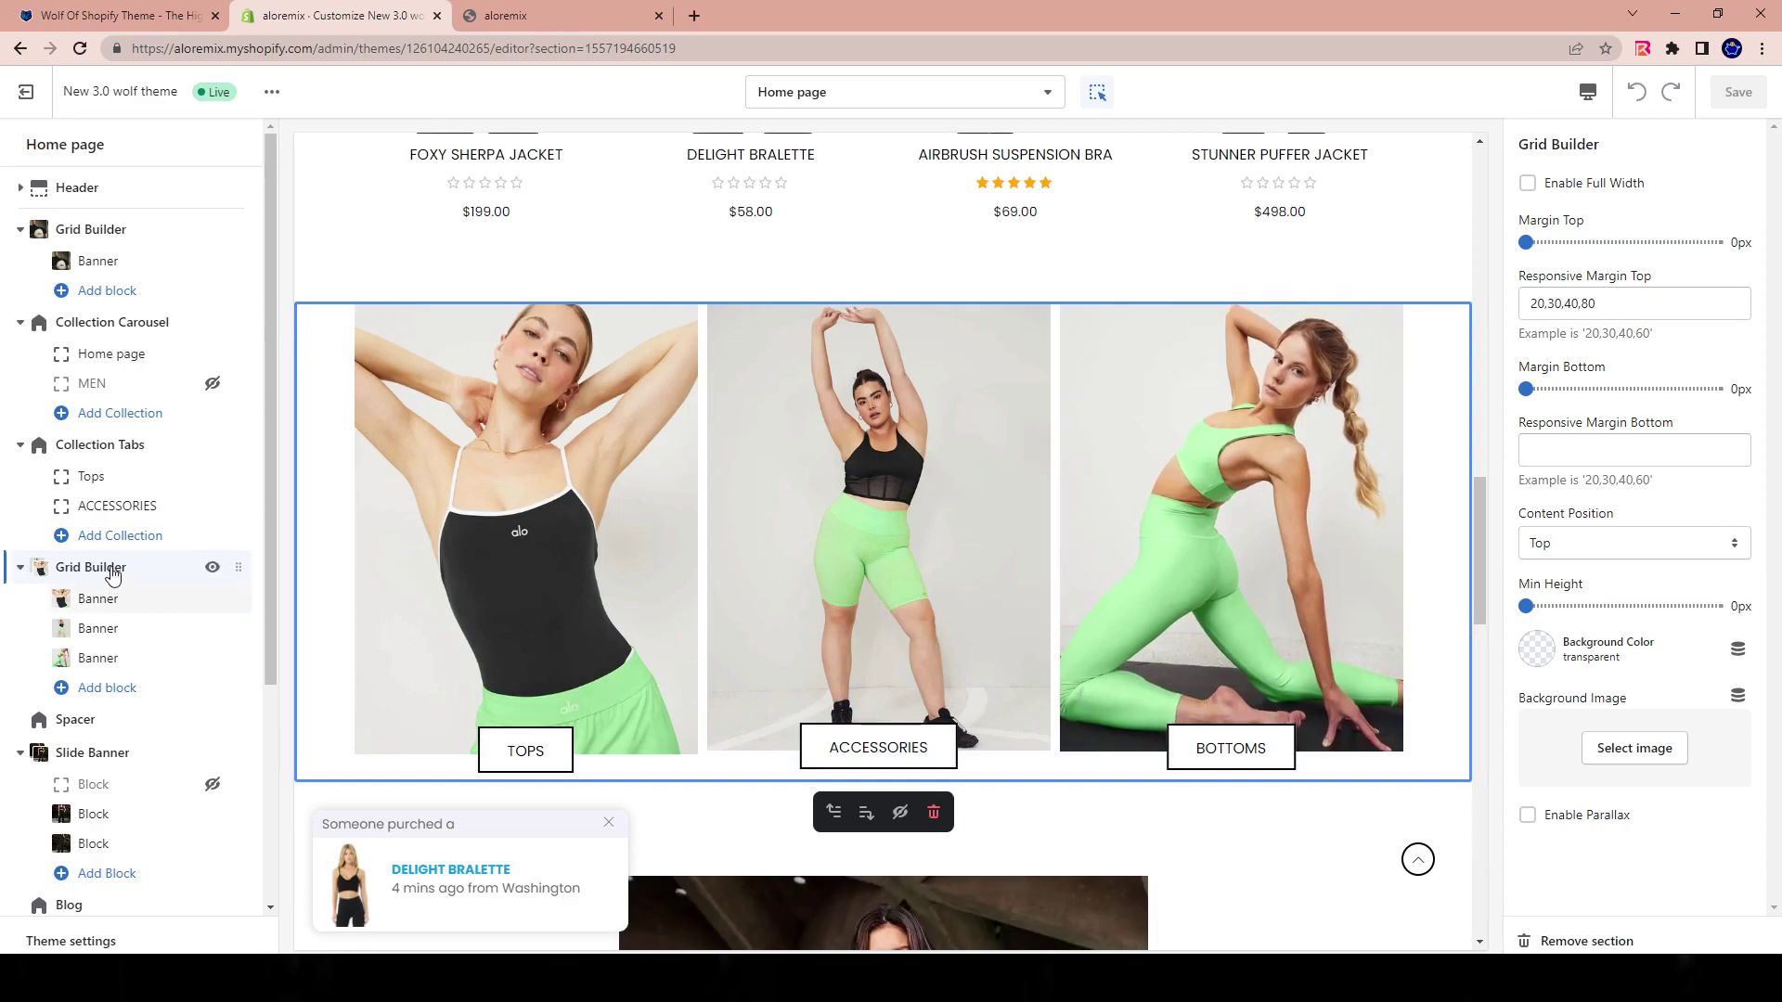
# Select the first Banner block (Tops), showing 4/12 column size and 30px bottom margin
pyautogui.click(89, 599)
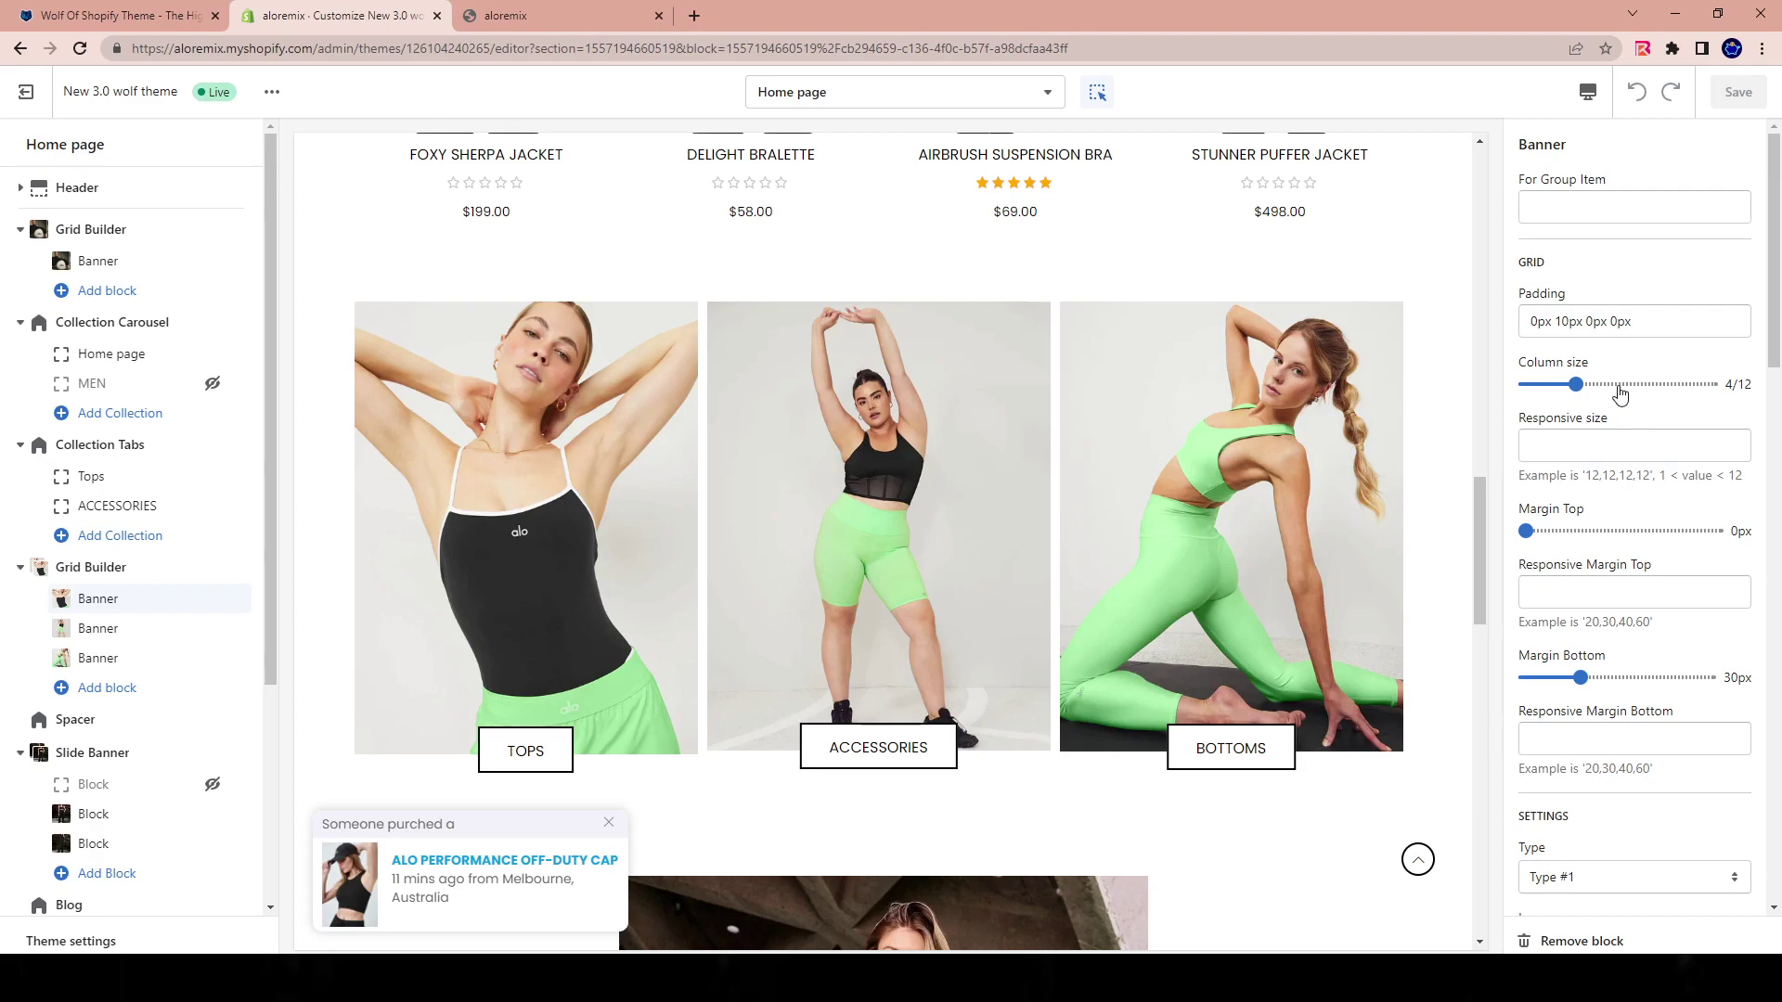
# Set the Tops and Accessories banners to 6/12 columns and hide the Bottoms banner
pyautogui.click(1616, 388)
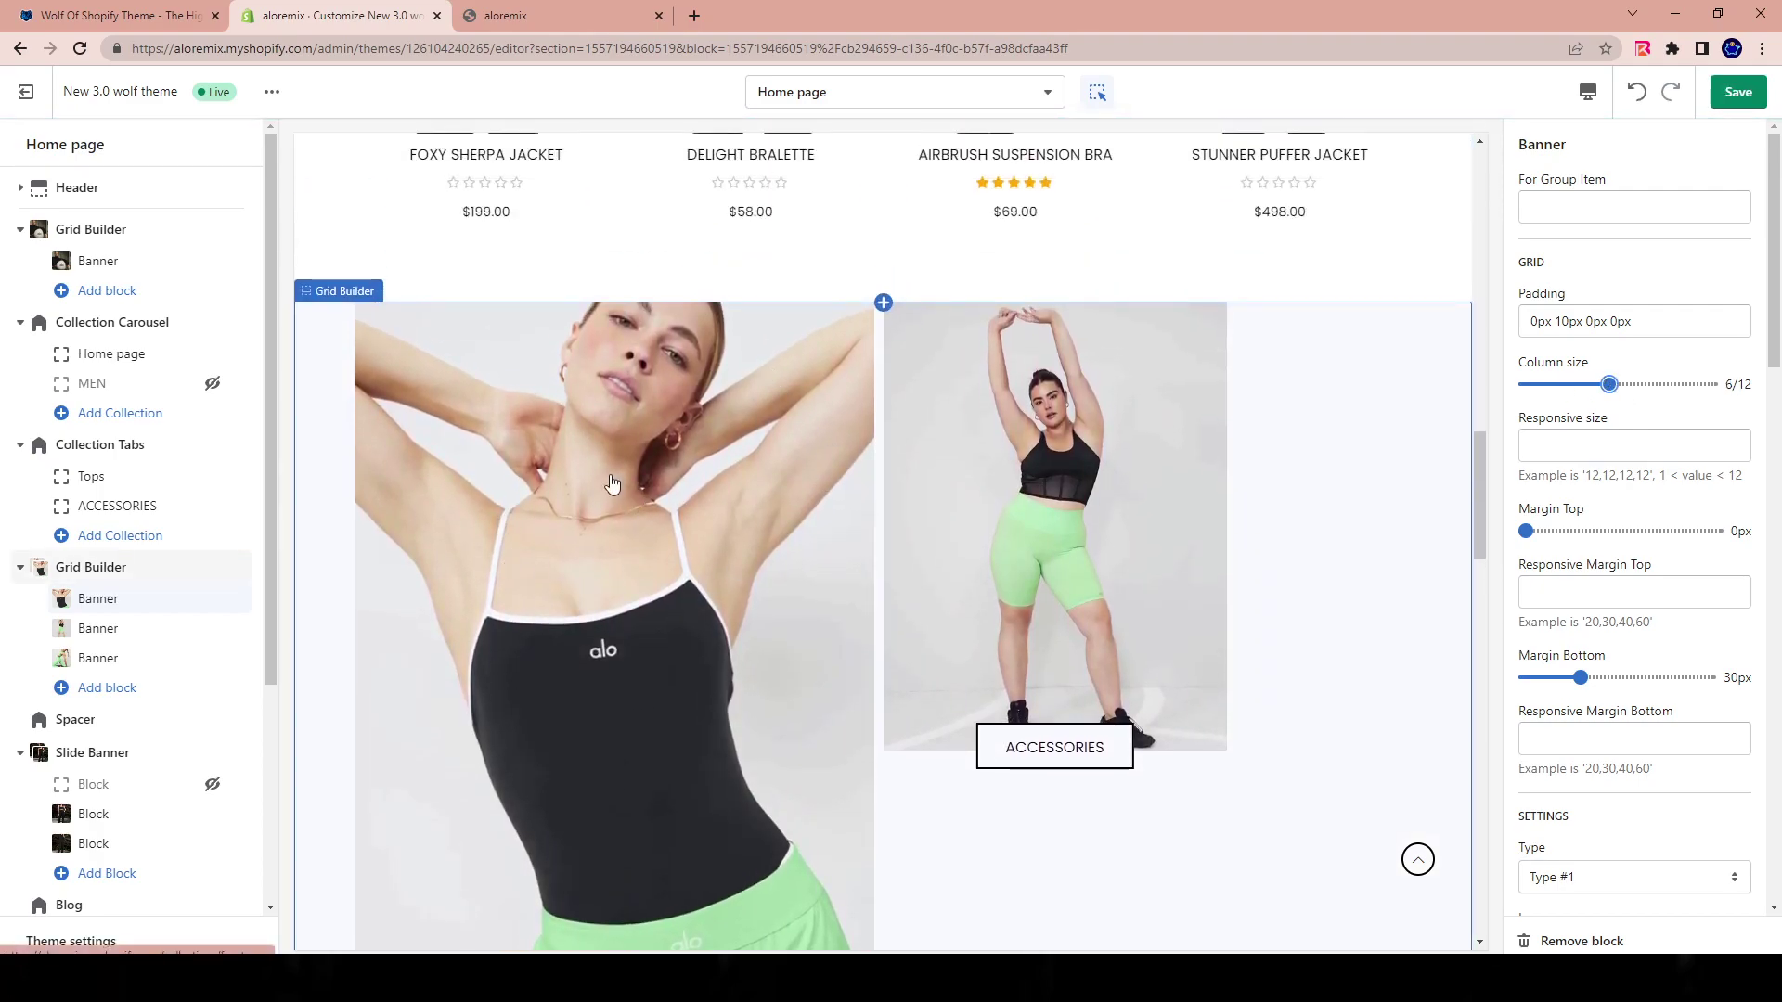
pyautogui.scroll(-2, 852, 508)
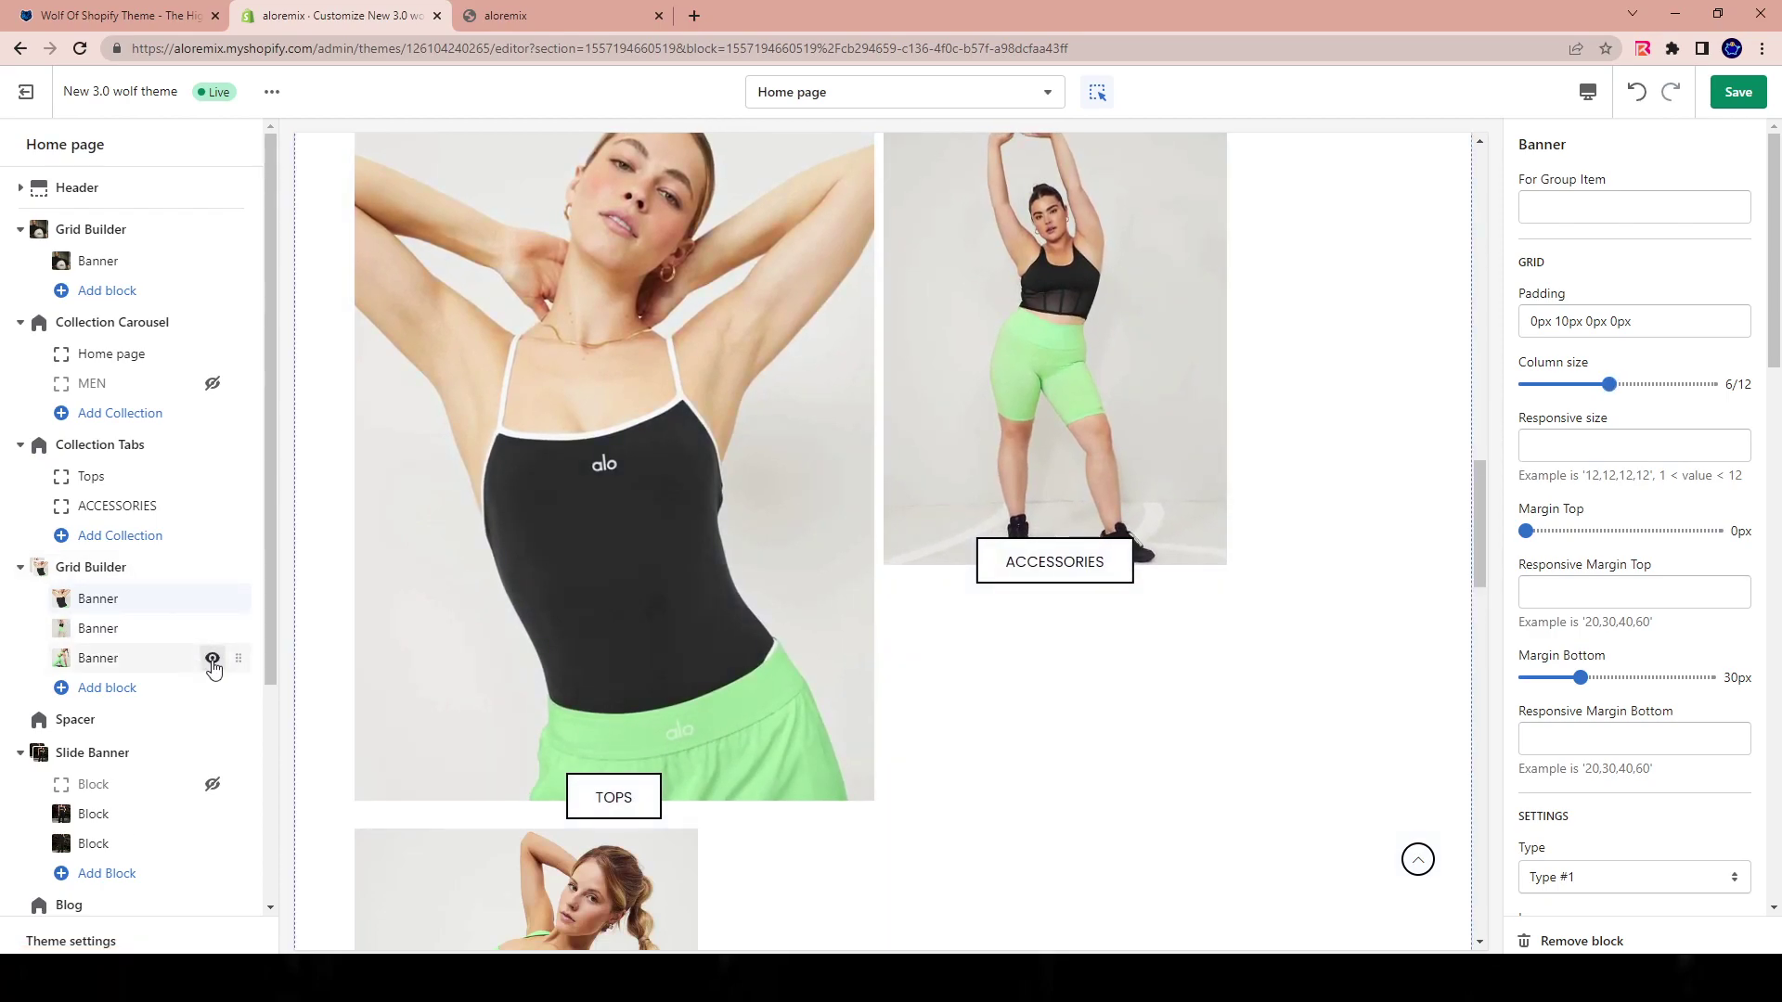
pyautogui.click(212, 660)
pyautogui.click(135, 638)
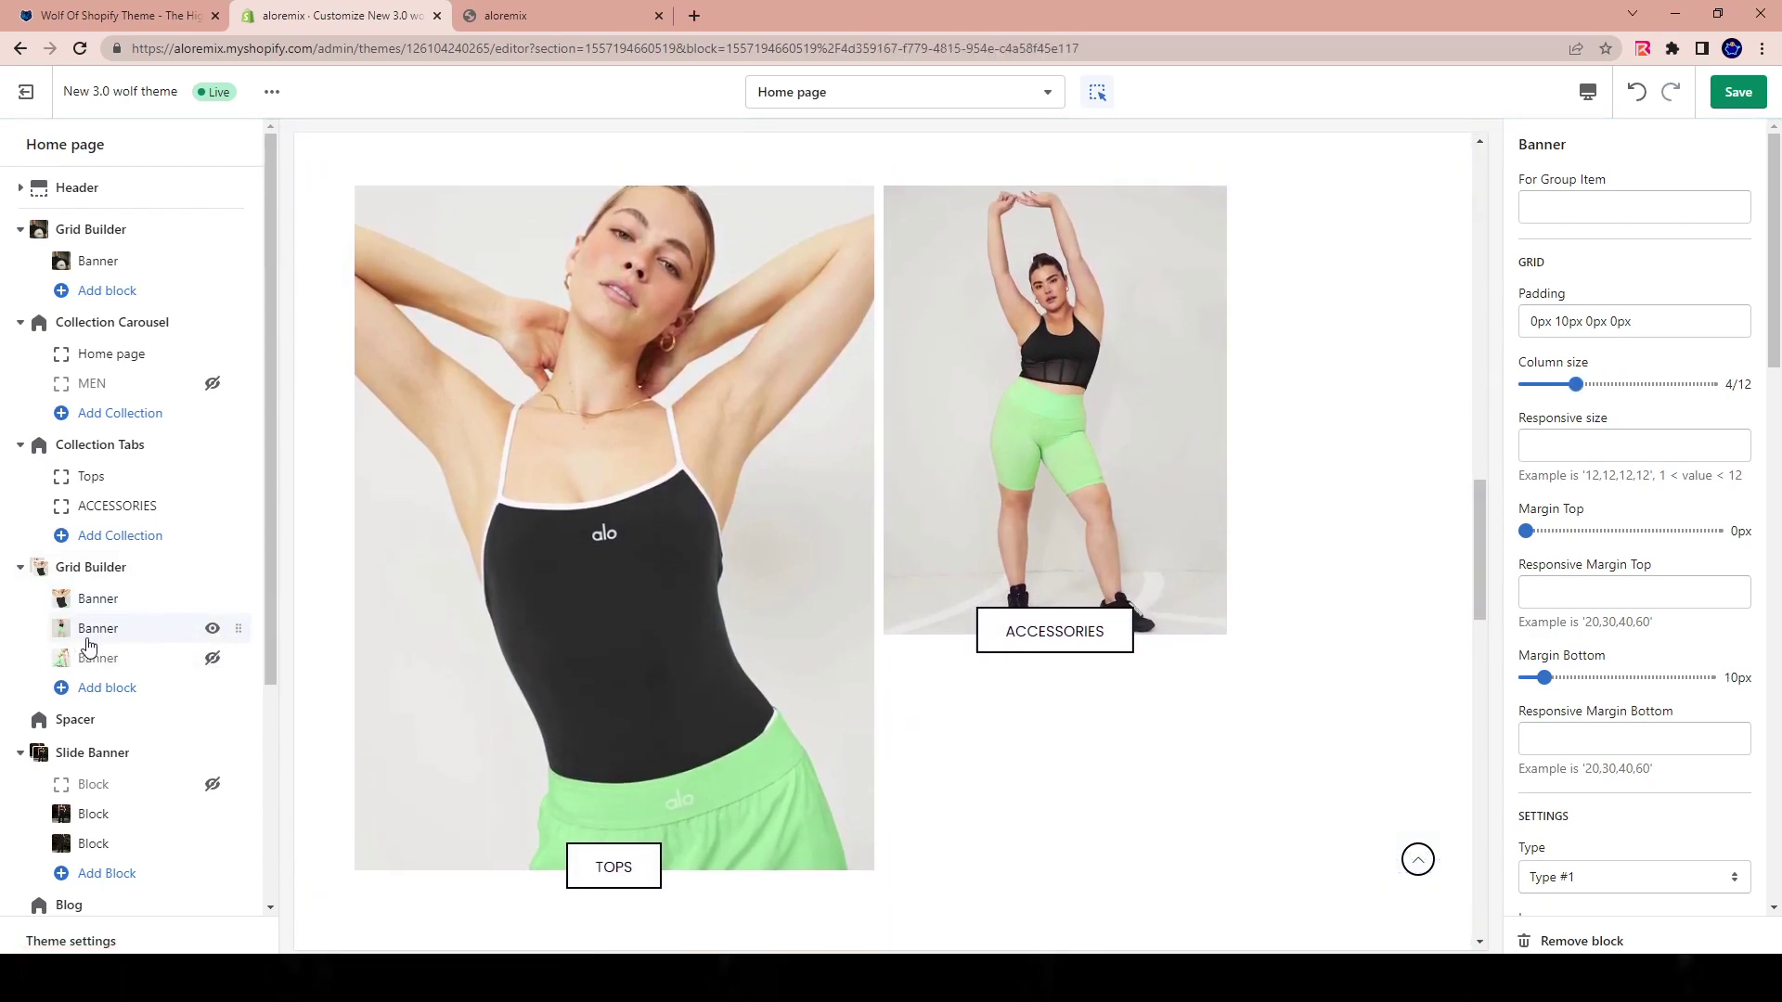
pyautogui.click(1615, 388)
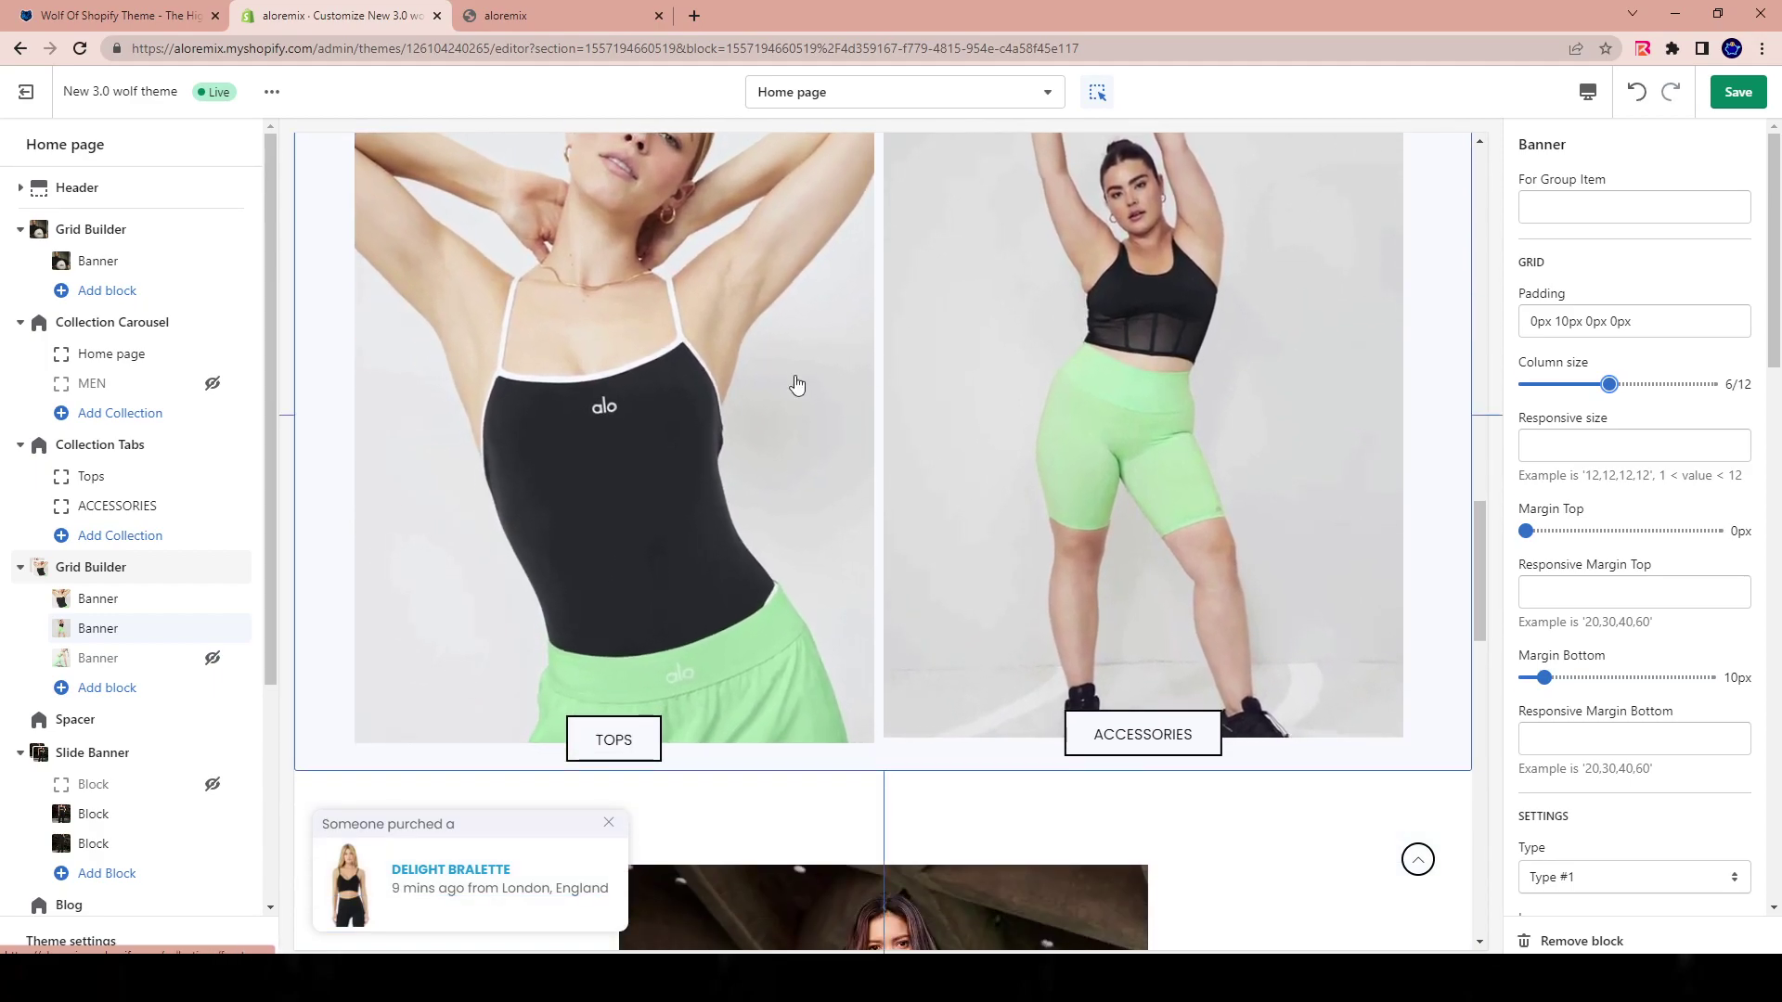
# Unhide the third Banner block and slide the Accessories banner's column size back to 4/12
pyautogui.scroll(10, 613, 714)
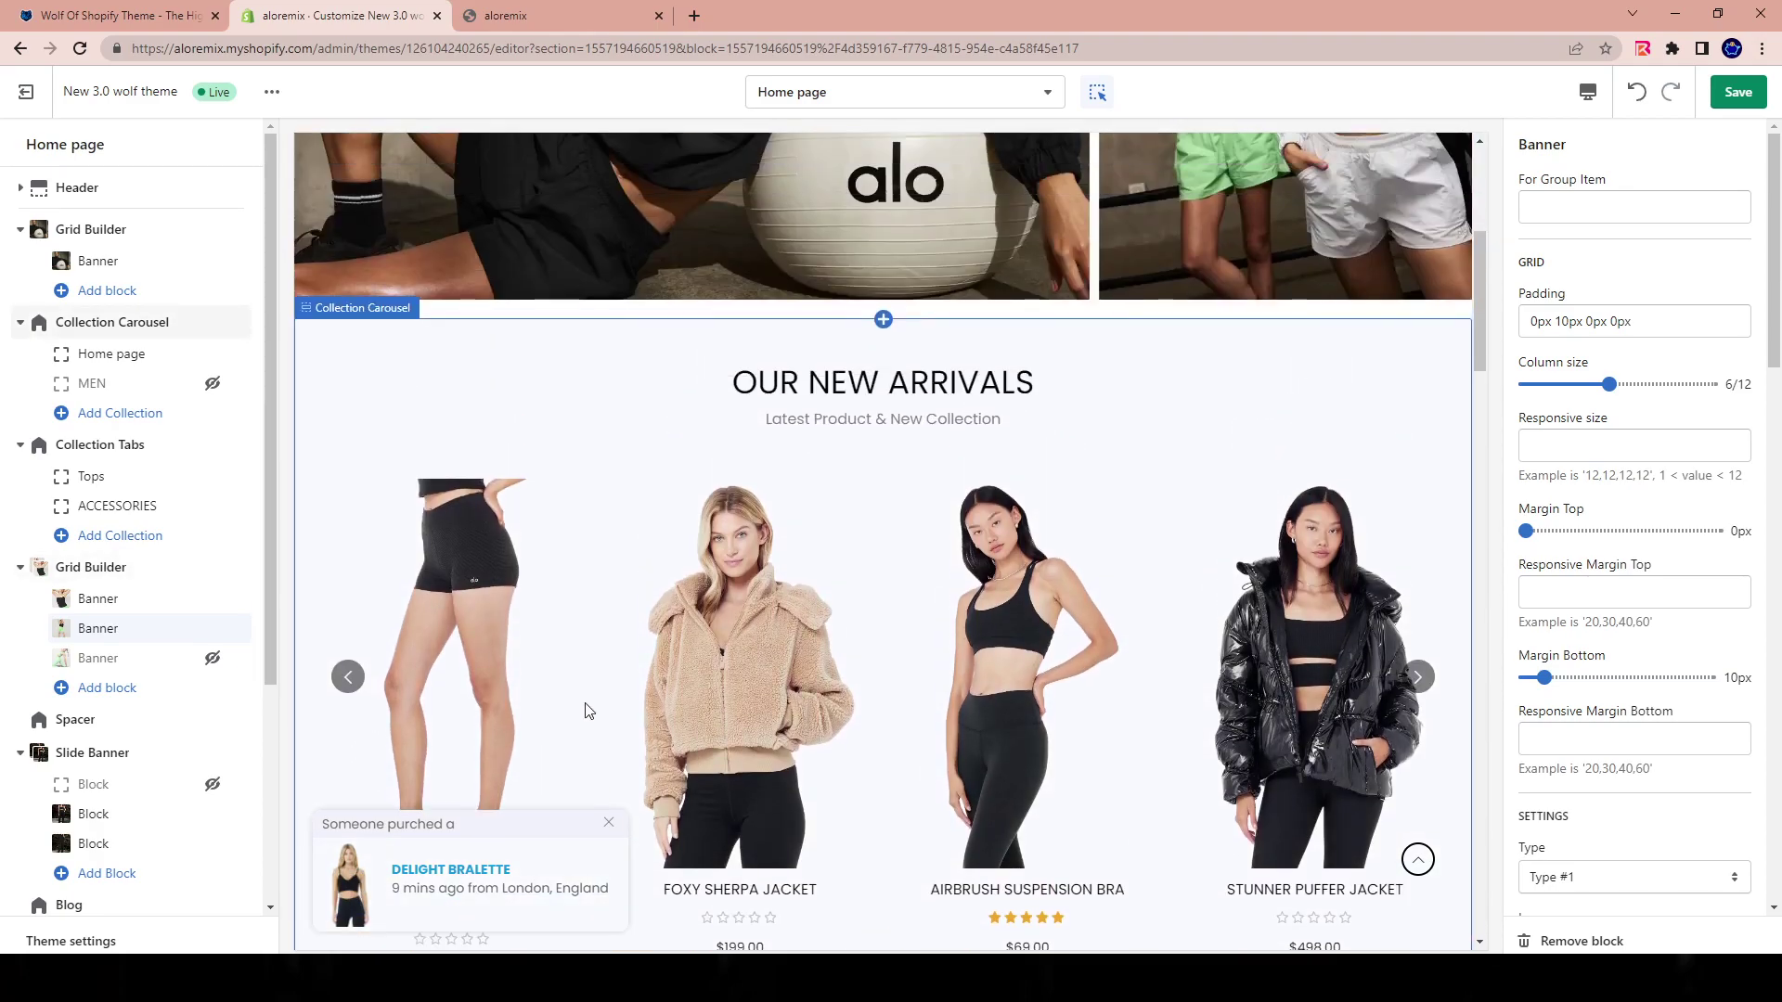
pyautogui.scroll(5, 635, 780)
pyautogui.scroll(-8, 603, 794)
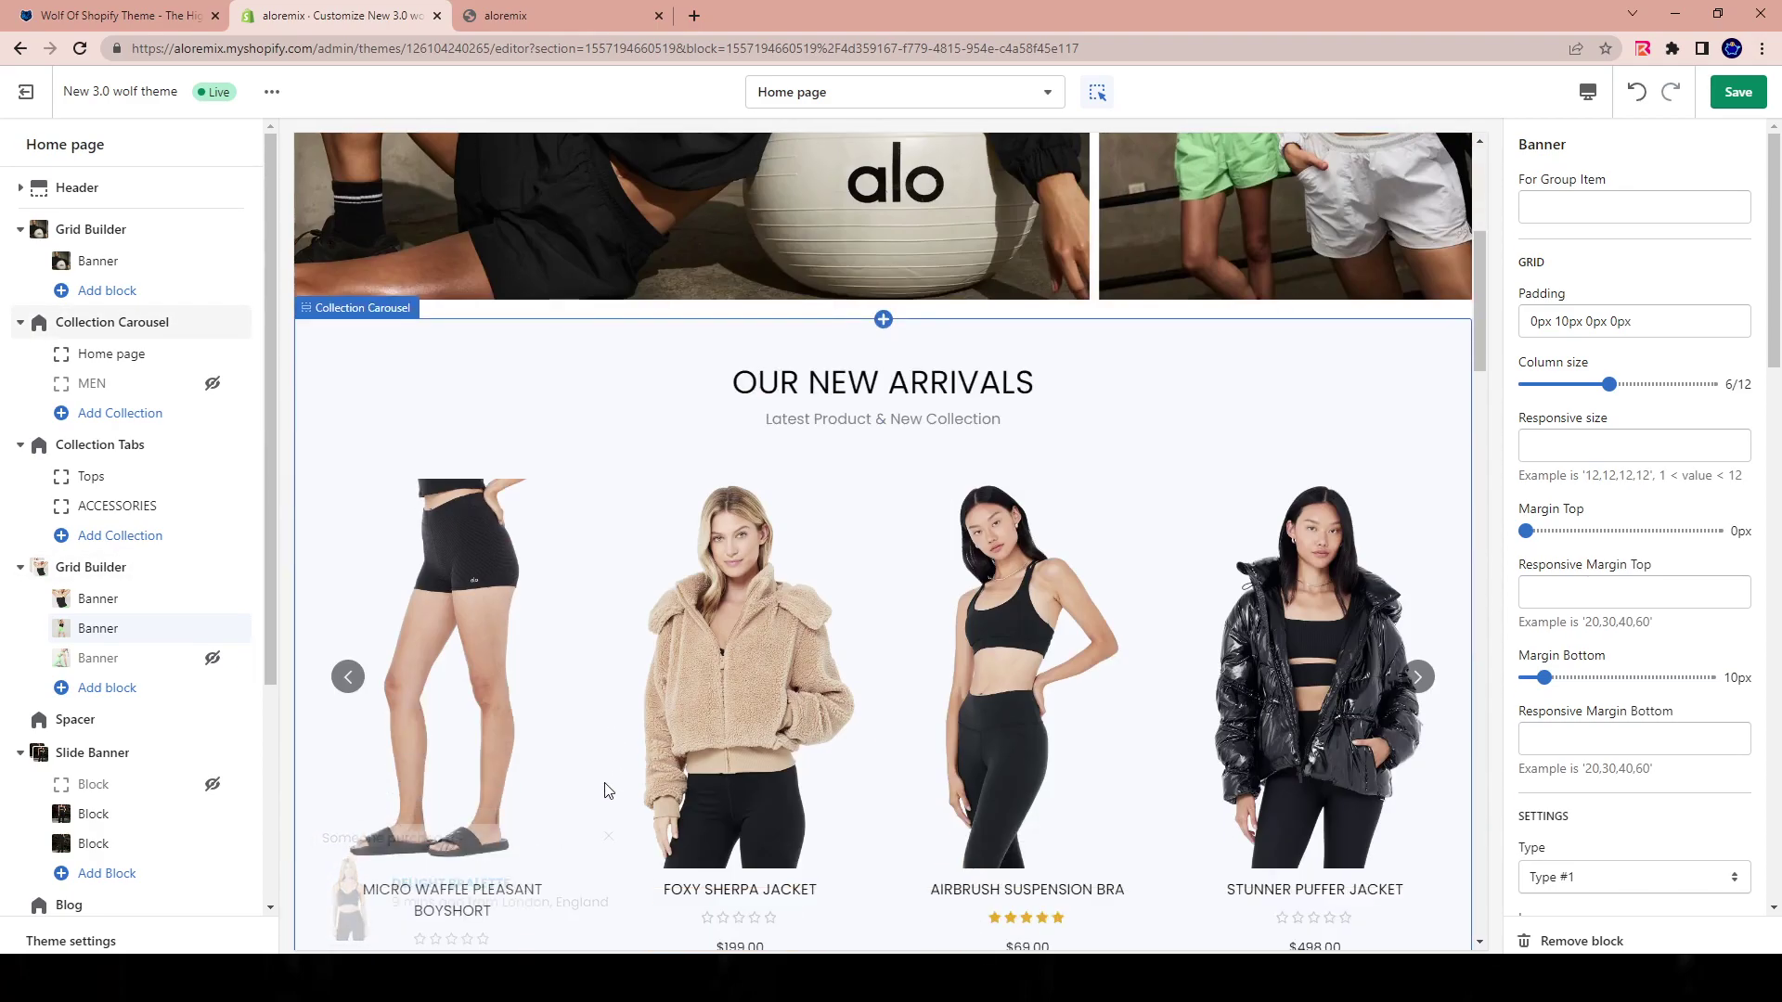
pyautogui.scroll(-5, 597, 801)
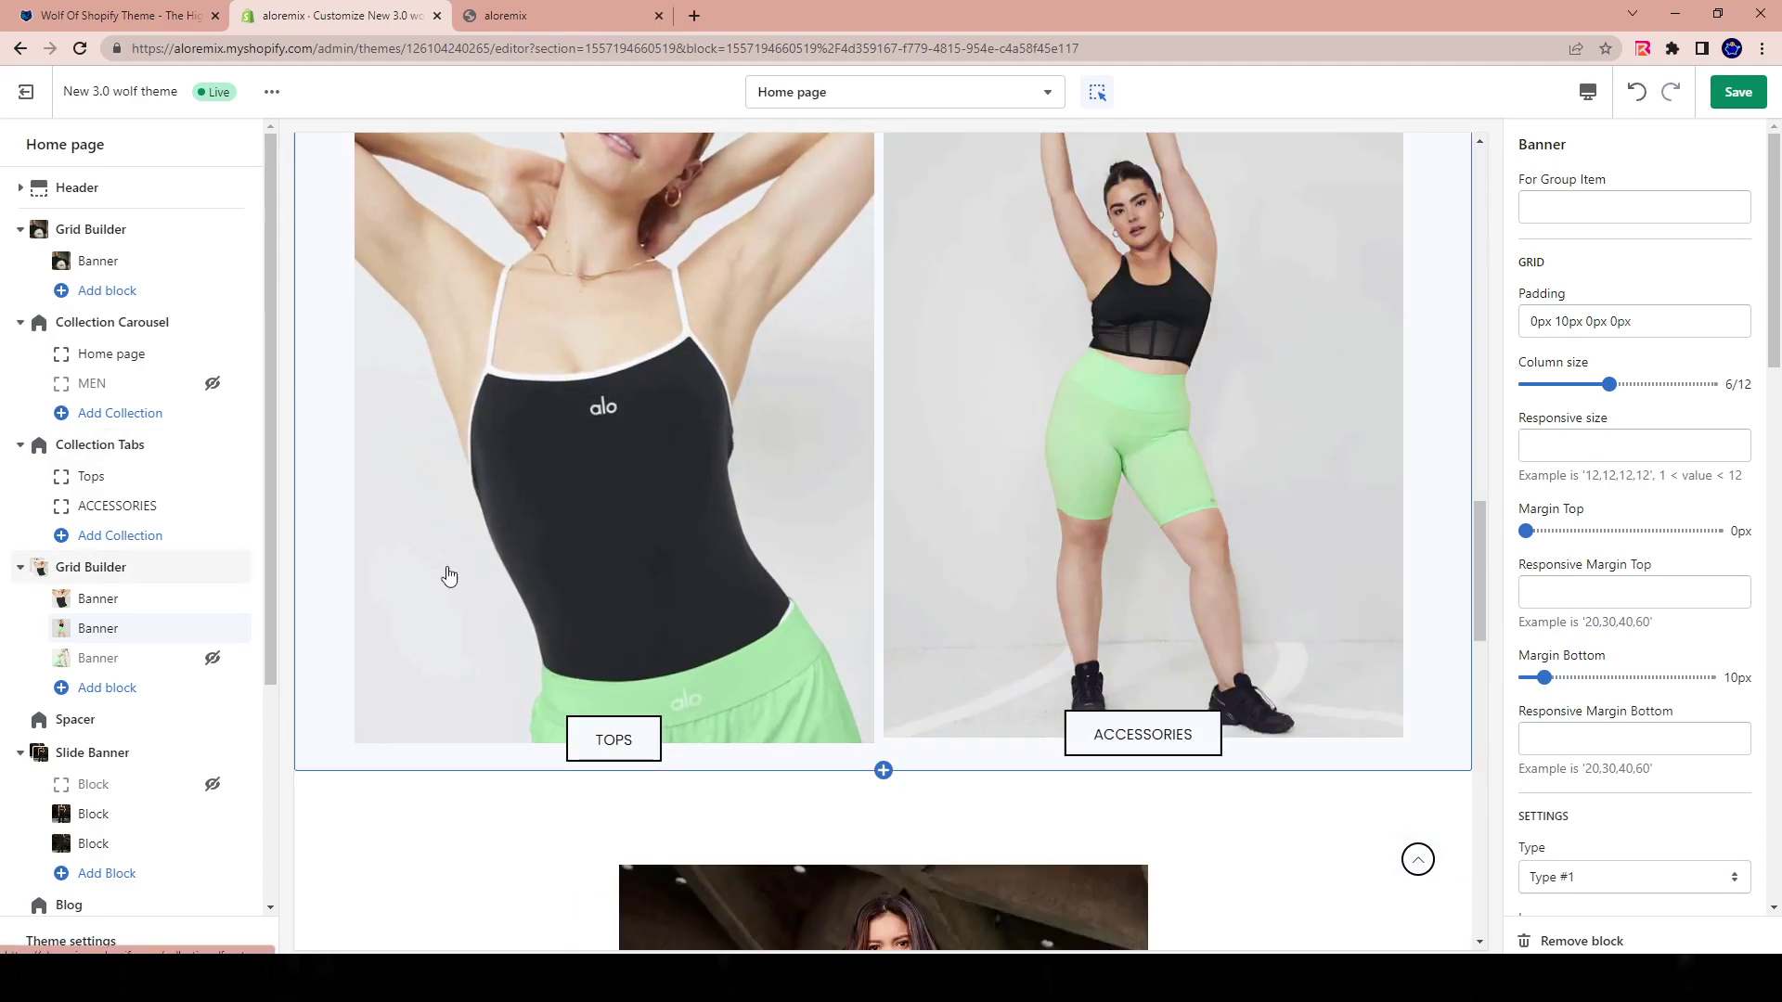
pyautogui.click(212, 658)
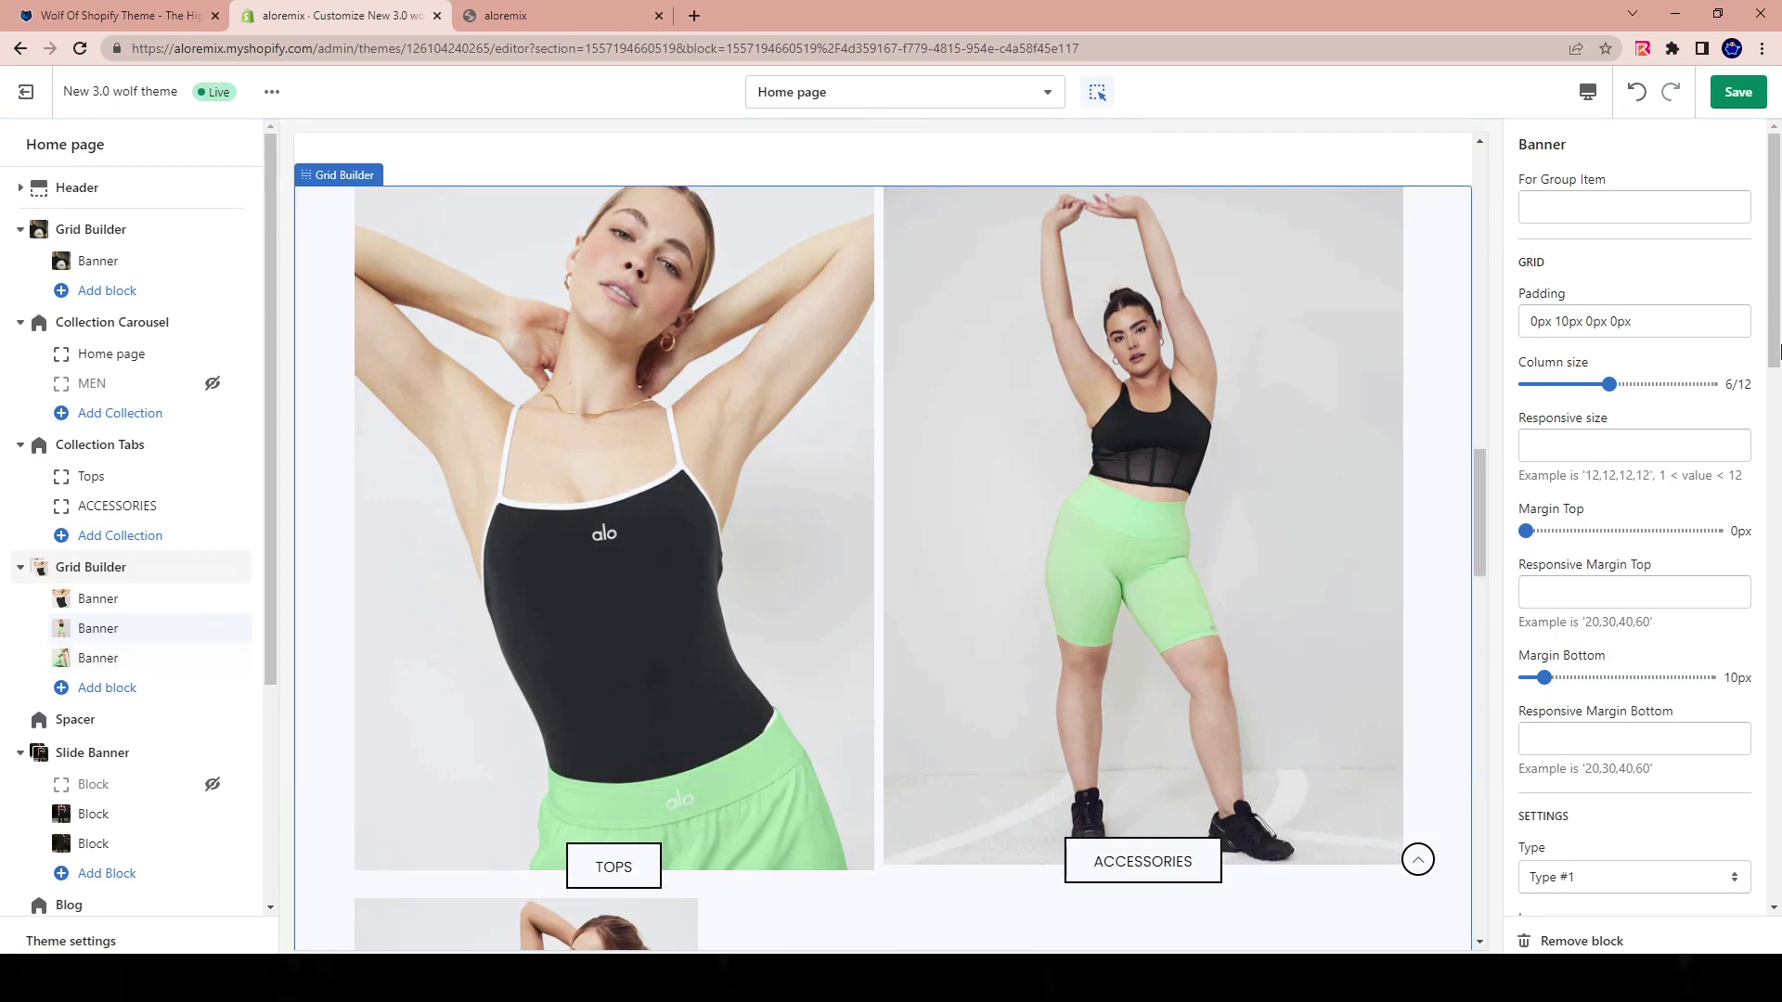
pyautogui.moveTo(1610, 384); pyautogui.dragTo(1576, 384)
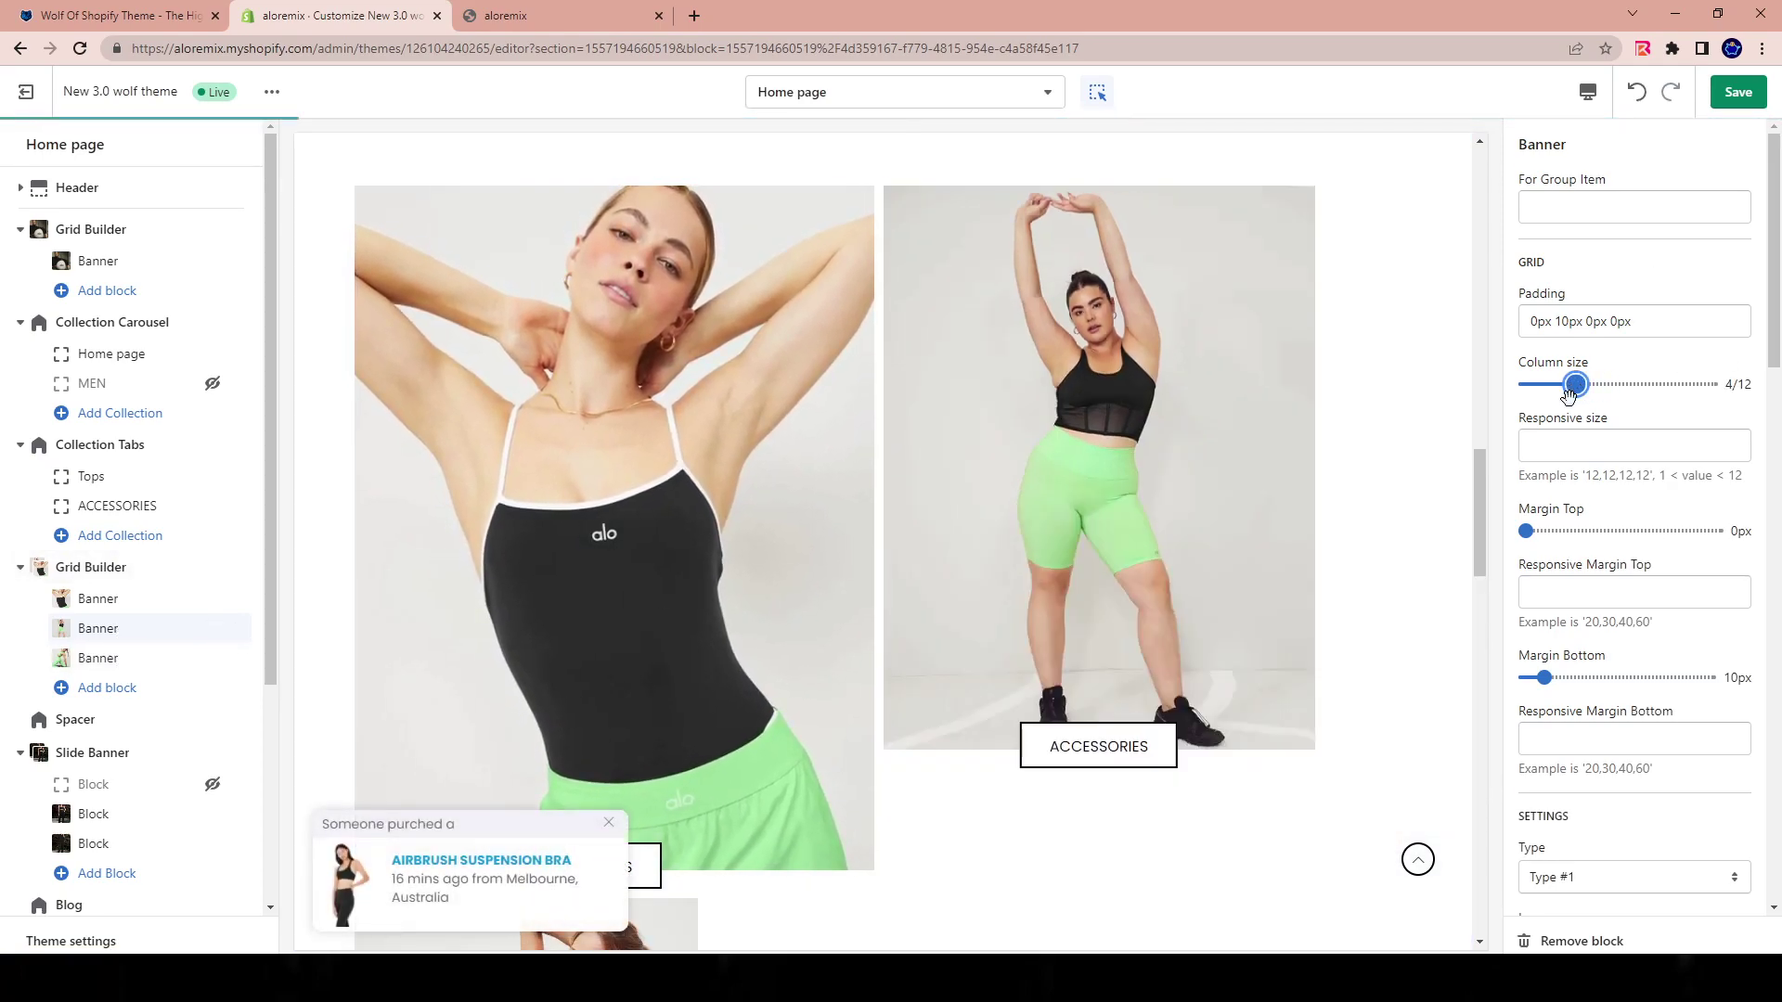
# Review the Tops and Bottoms banner settings to confirm three equal 4/12 columns
pyautogui.click(102, 601)
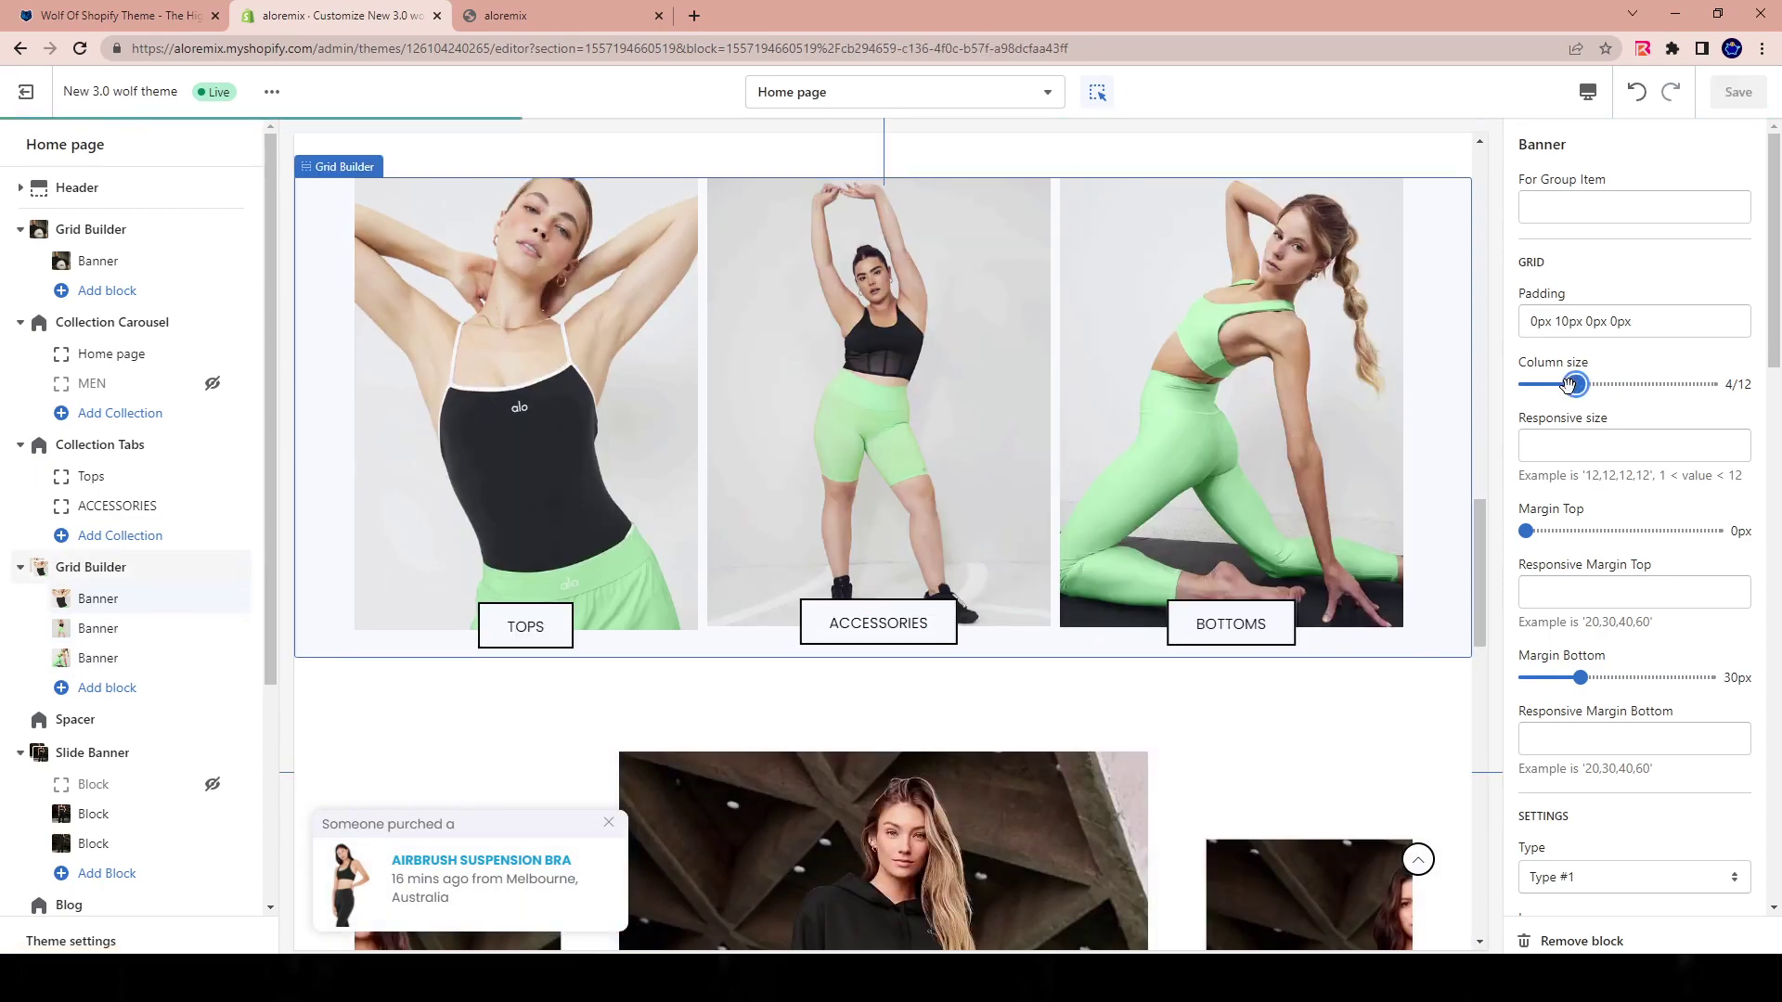
pyautogui.click(97, 658)
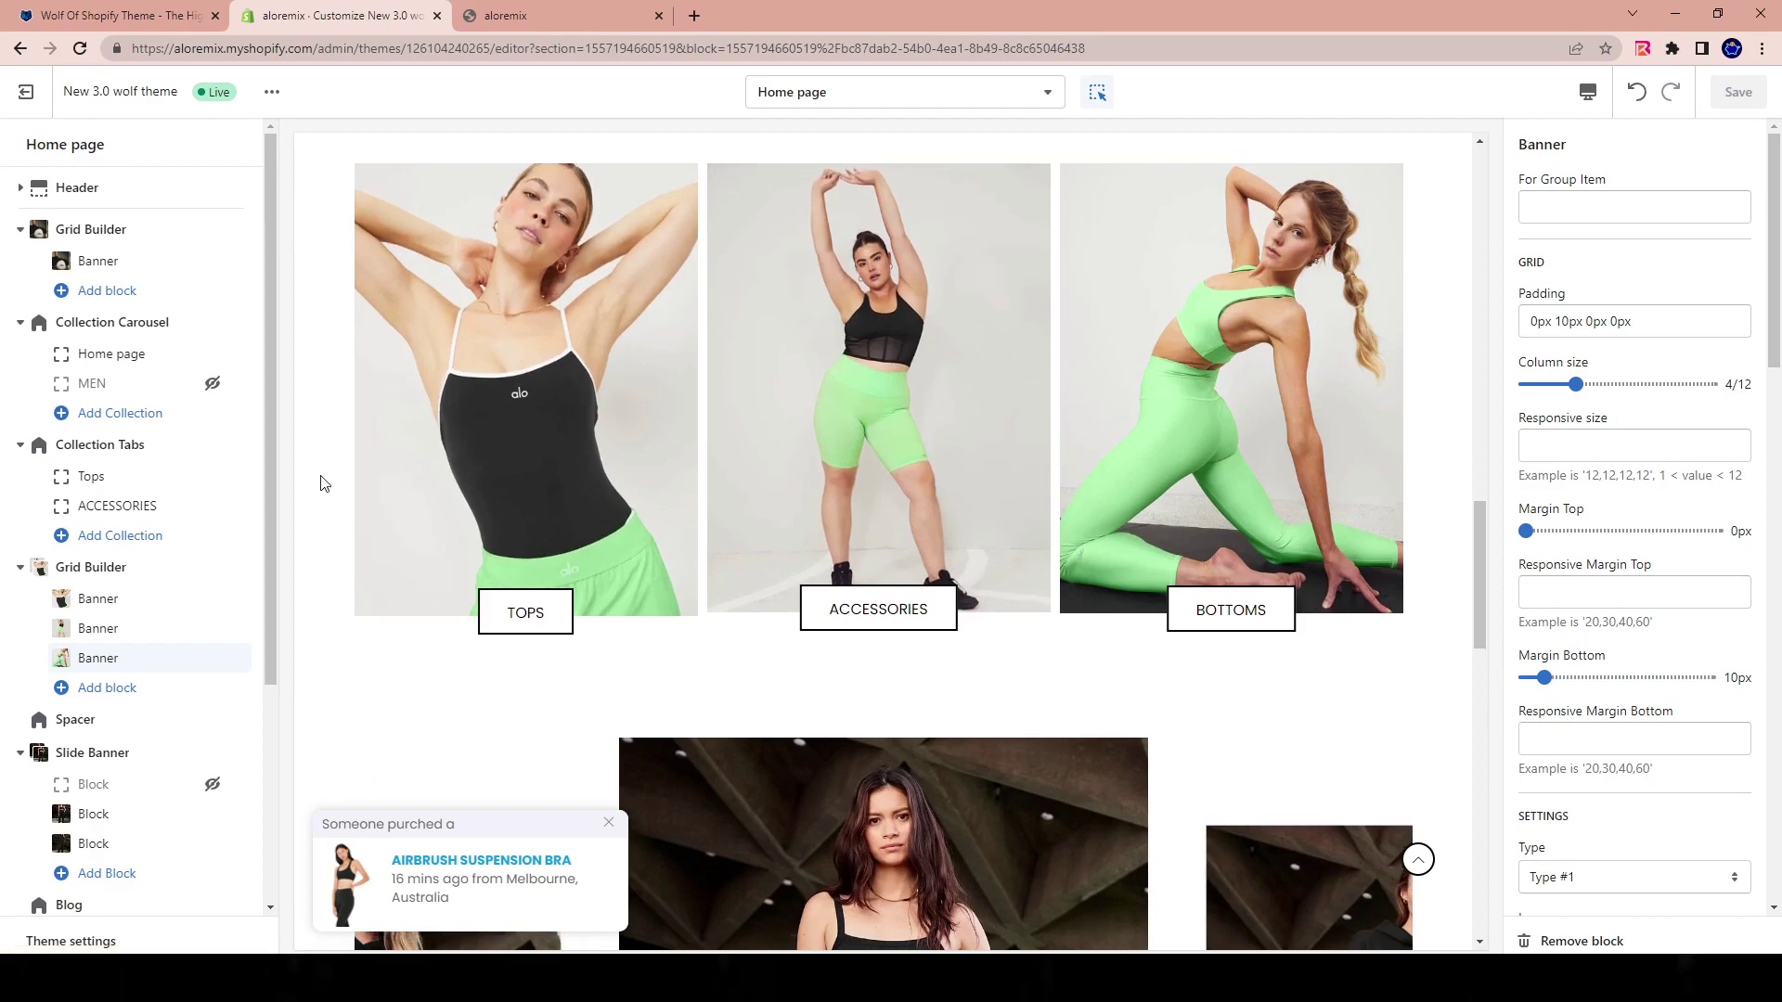
pyautogui.scroll(2, 322, 483)
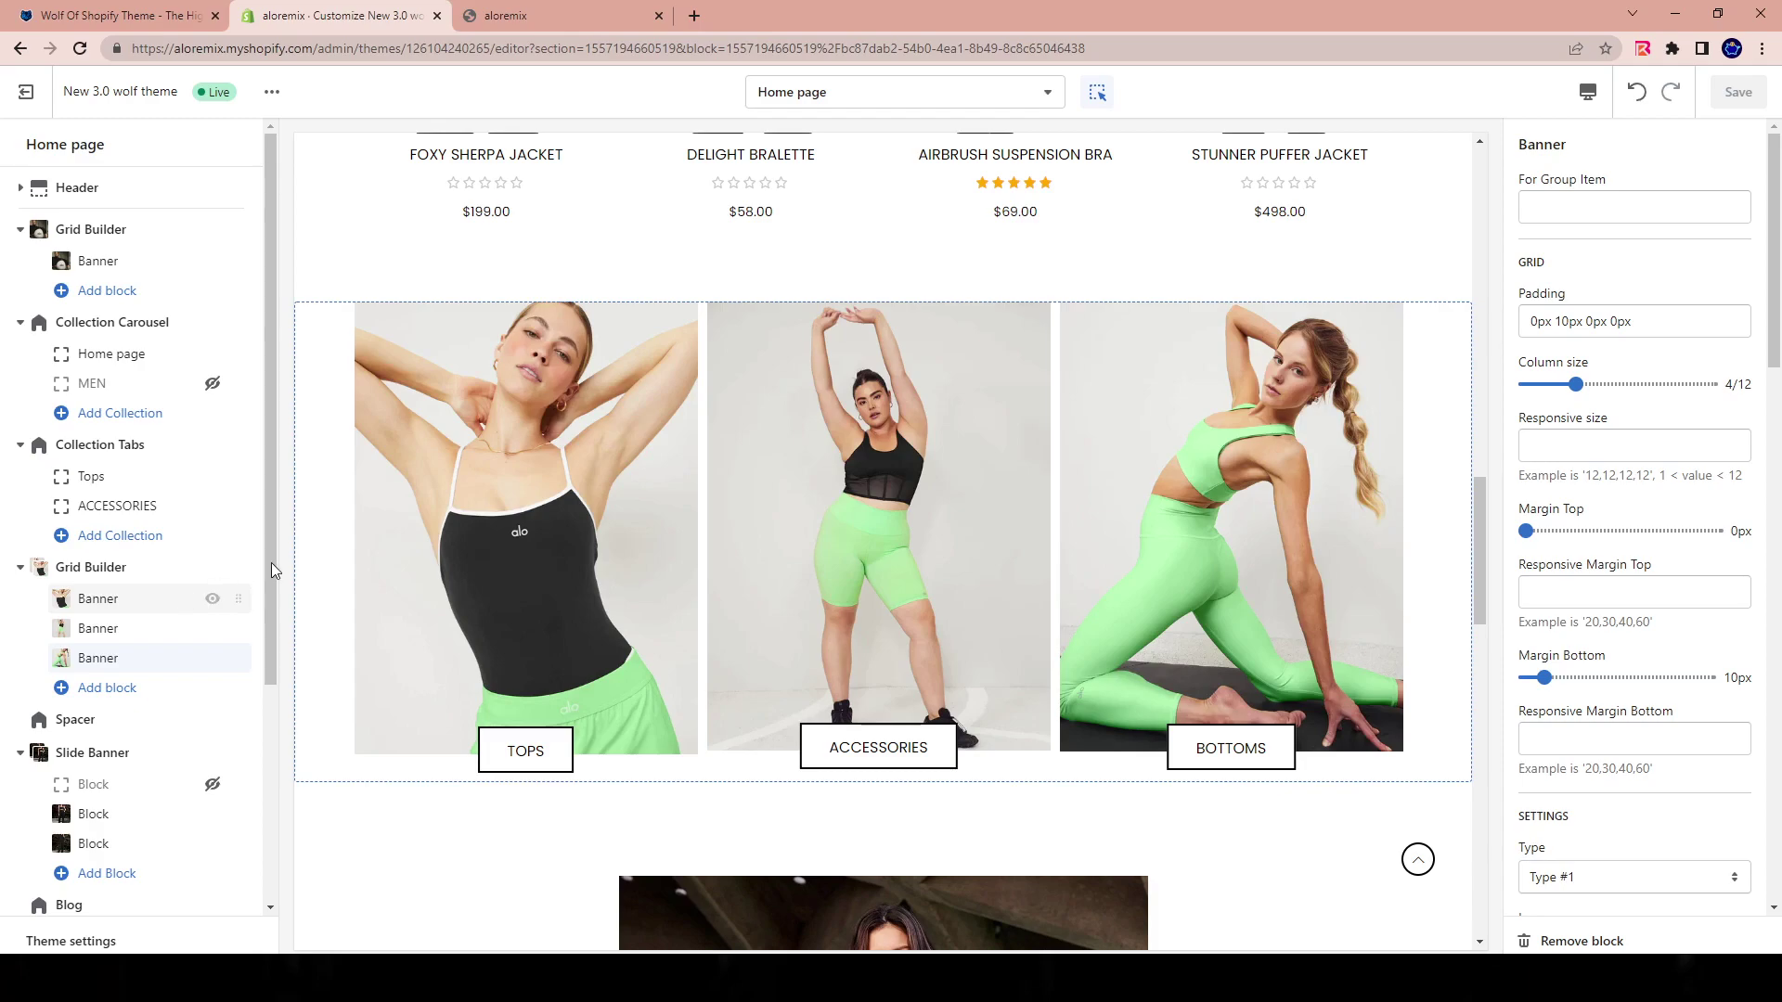
pyautogui.hotkey('alt', 'Tab')
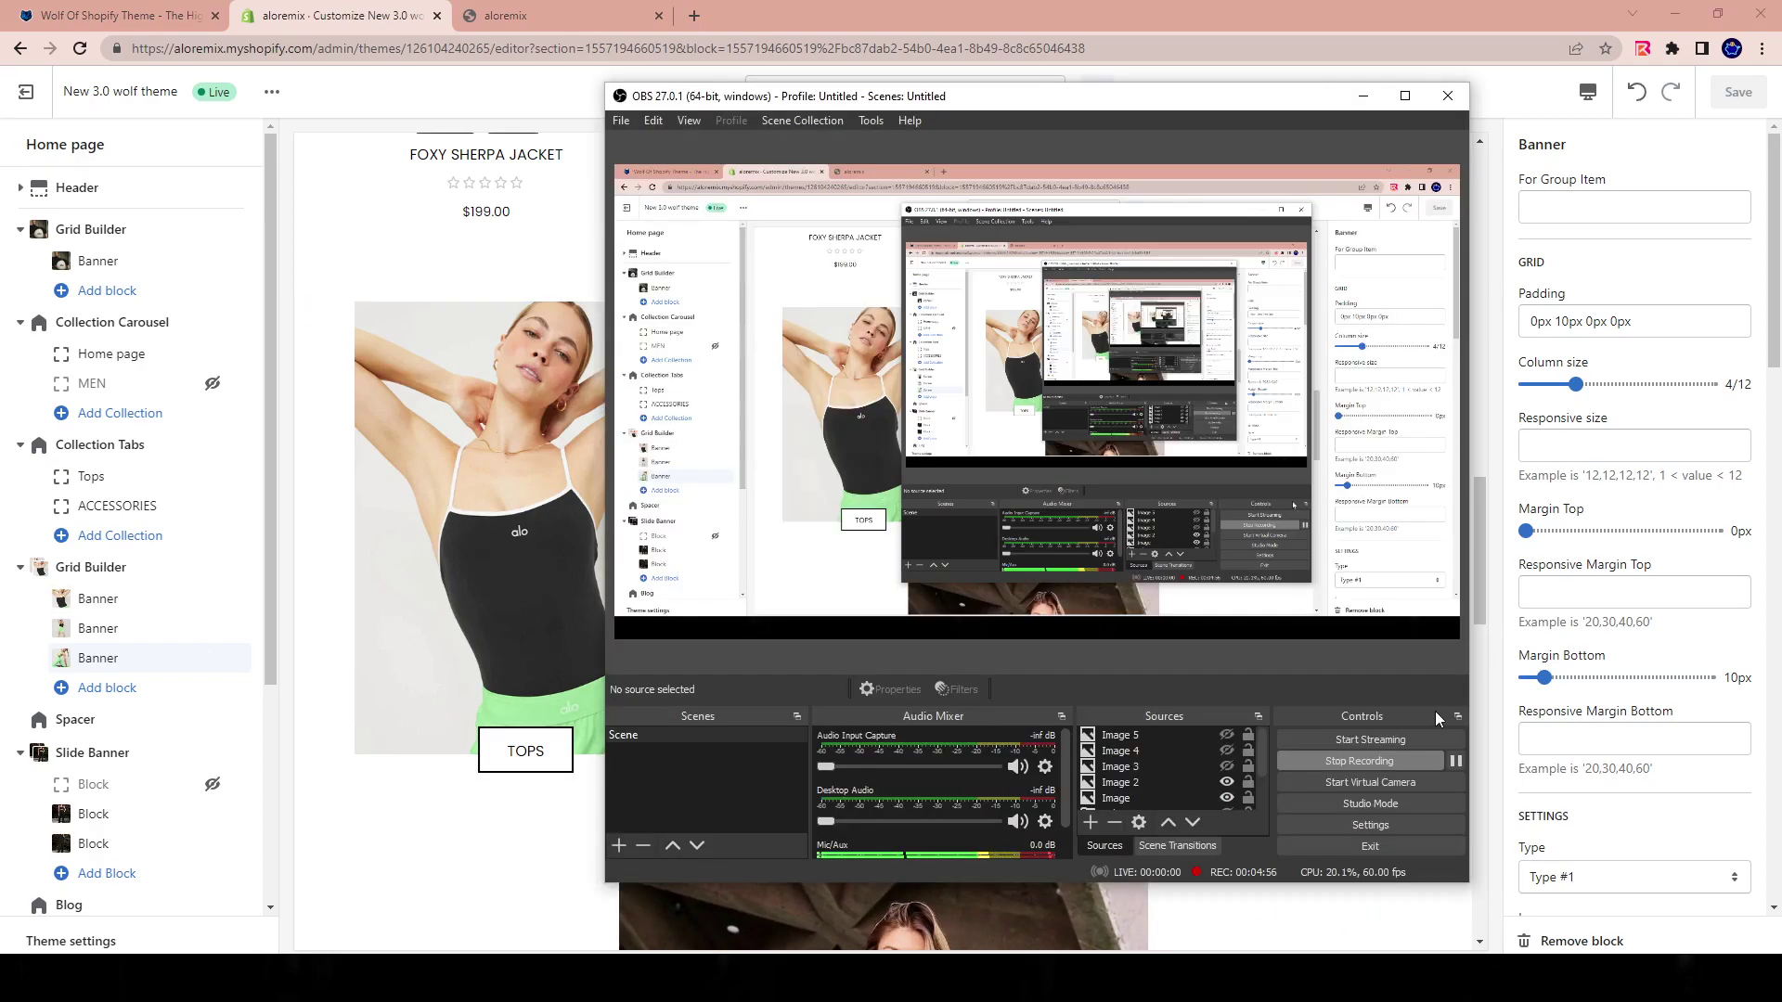